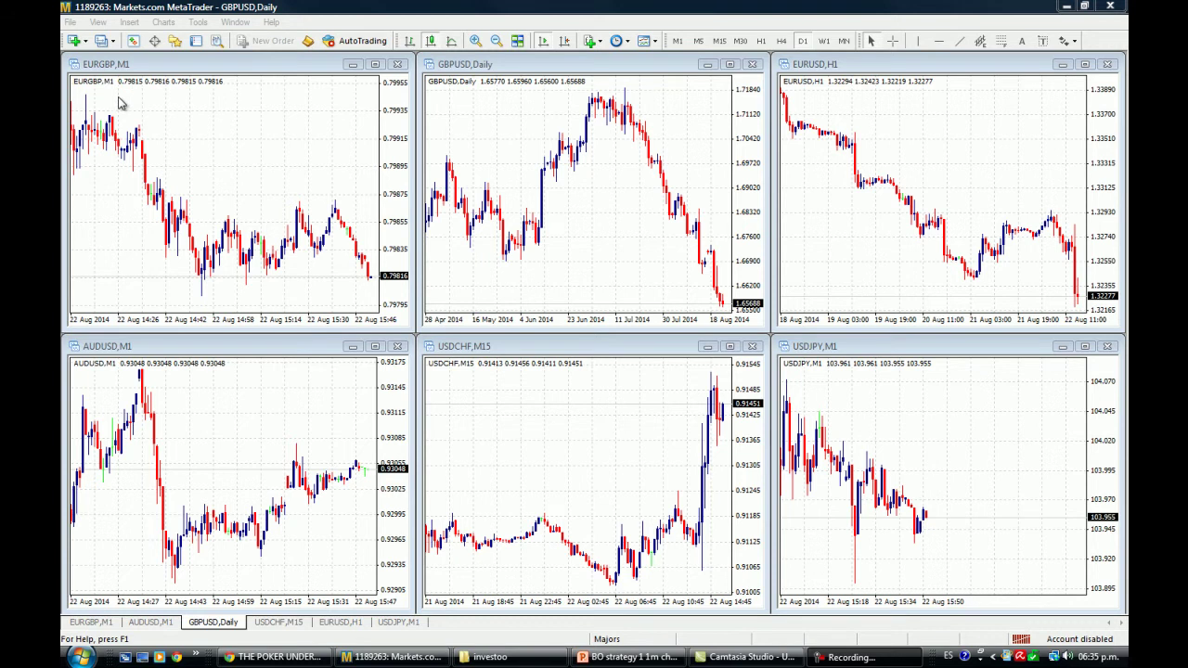
Look over the USDCHF and USDJPY charts and check the Terminal's alerts list
{"action": "left_click", "coordinate": [554, 471]}
{"action": "left_click", "coordinate": [991, 478]}
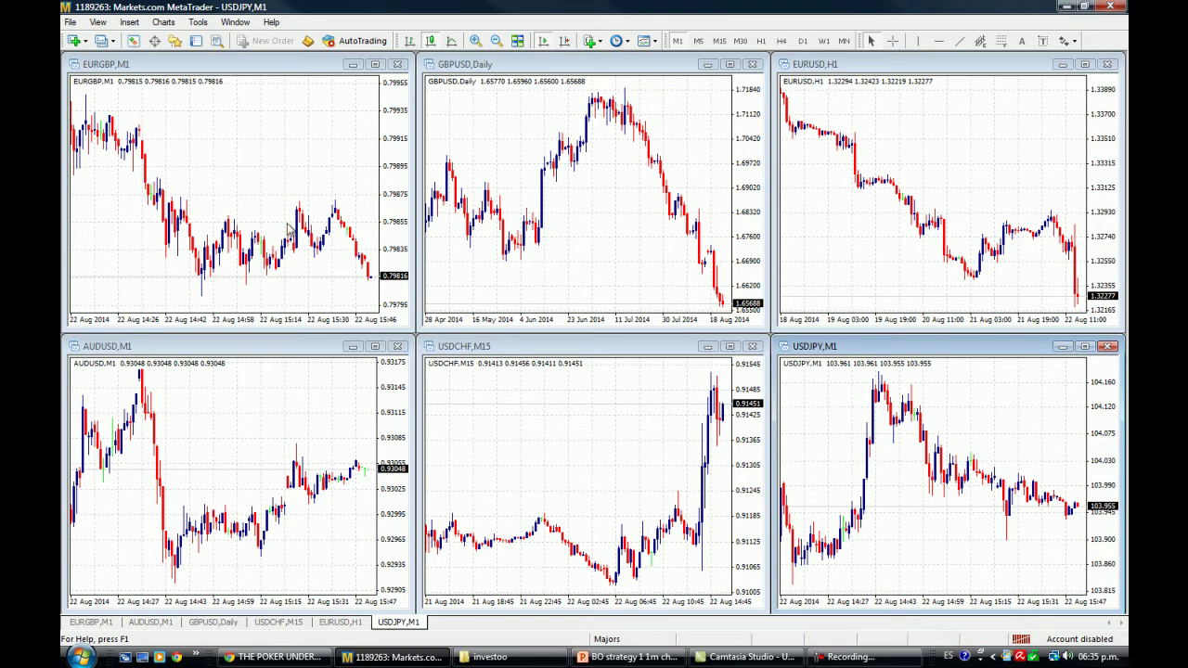
{"action": "left_click", "coordinate": [195, 43]}
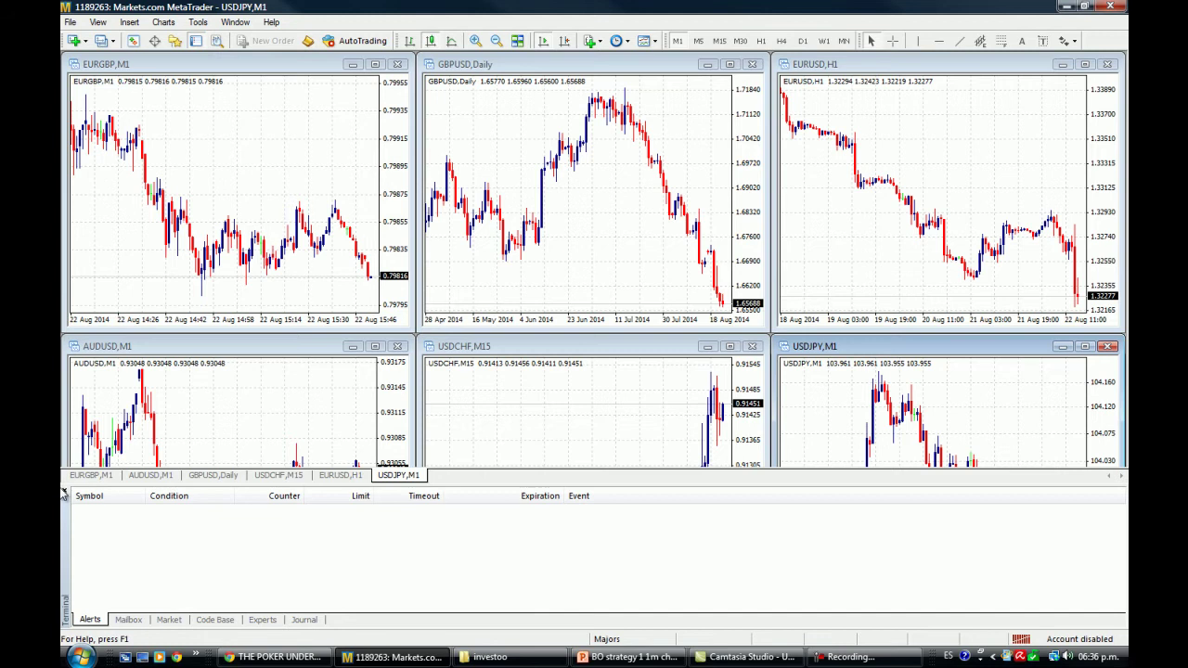
{"action": "left_click", "coordinate": [65, 495]}
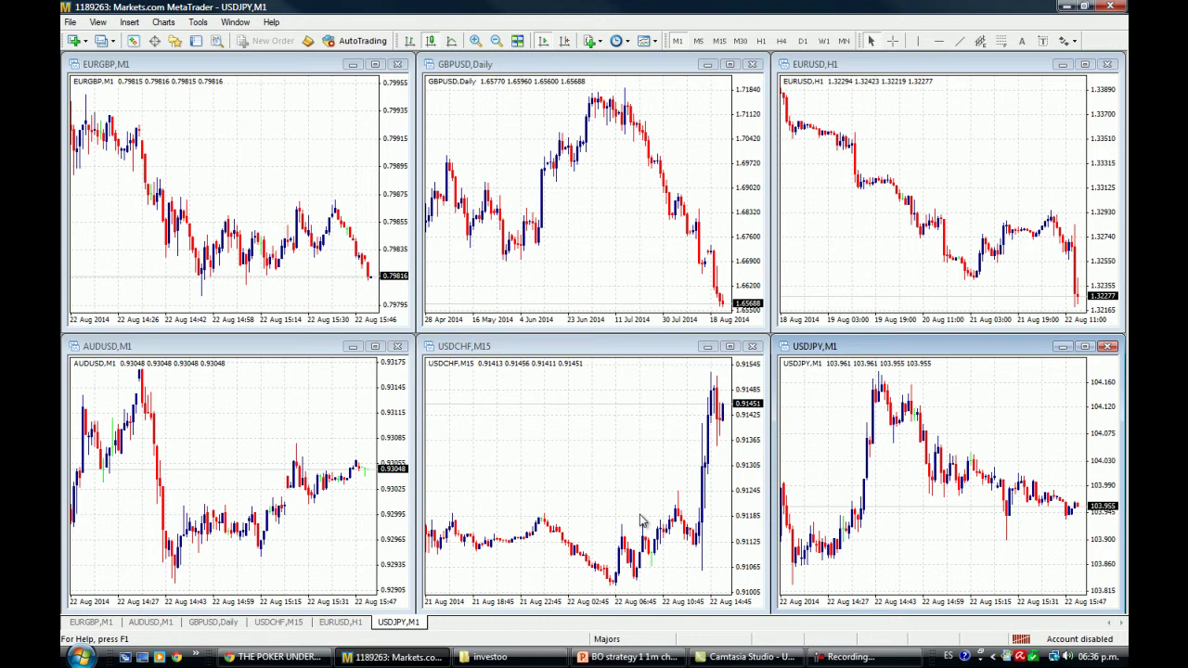
Maximize the GBPUSD Daily chart to read the late-March 2014 low with the crosshair, and display the alerts list
{"action": "left_click", "coordinate": [730, 67]}
{"action": "middle_click", "coordinate": [707, 256]}
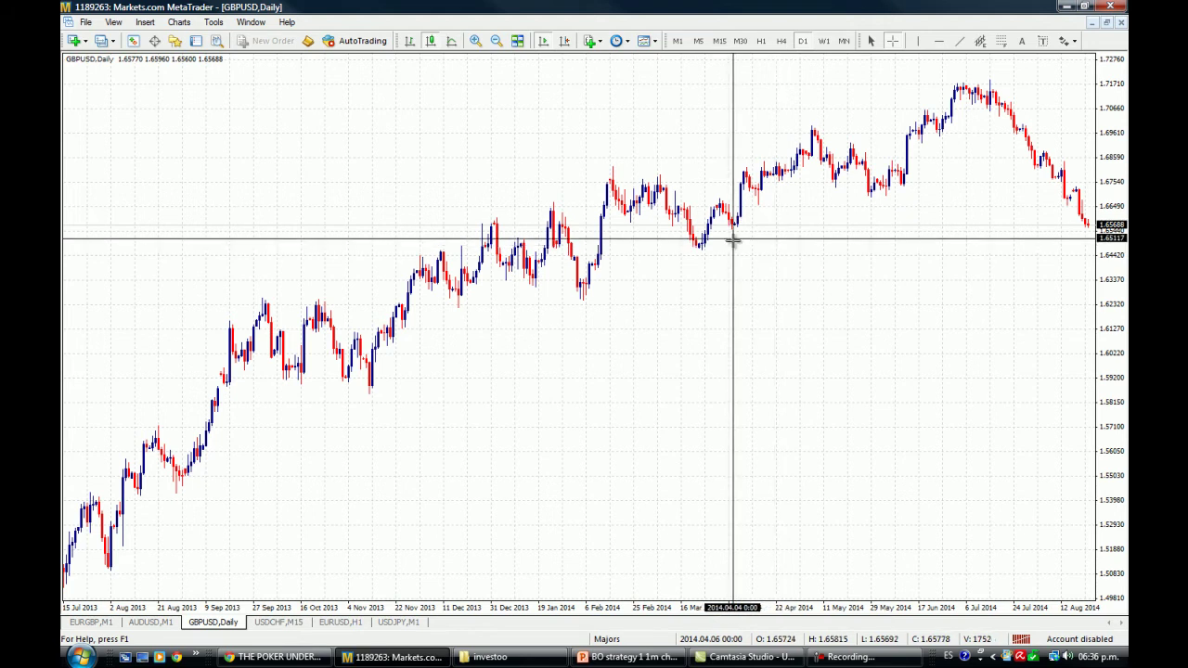
{"action": "mouse_move", "coordinate": [697, 247]}
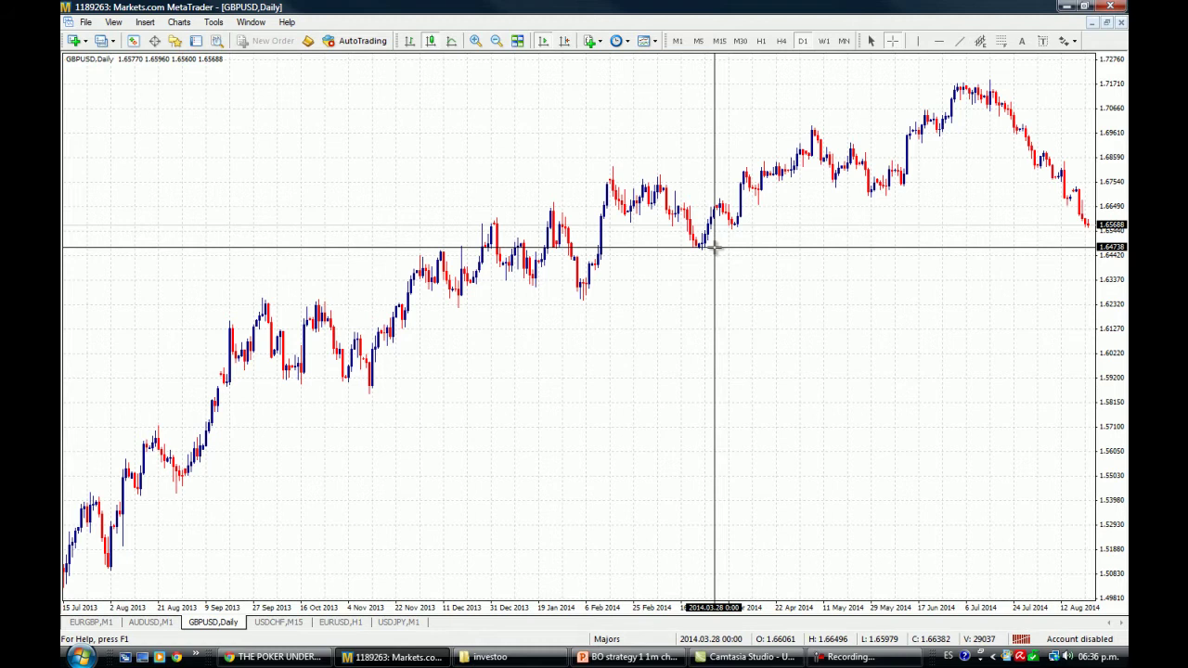
{"action": "left_click", "coordinate": [196, 40]}
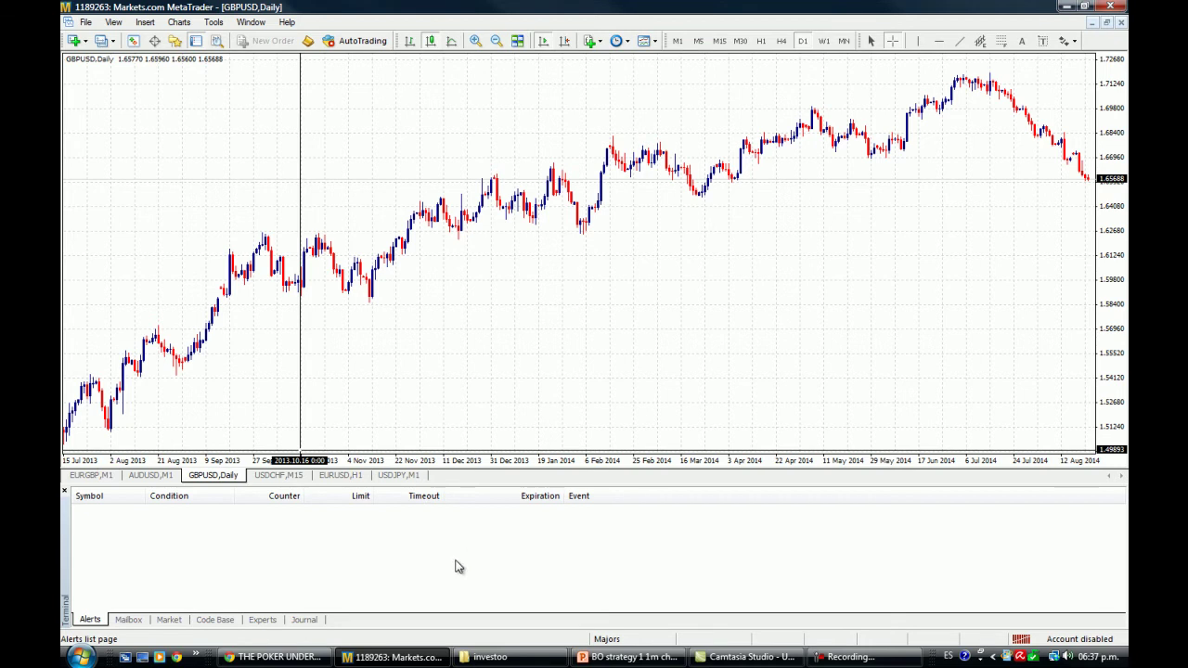
{"action": "right_click", "coordinate": [234, 553]}
{"action": "left_click", "coordinate": [289, 458]}
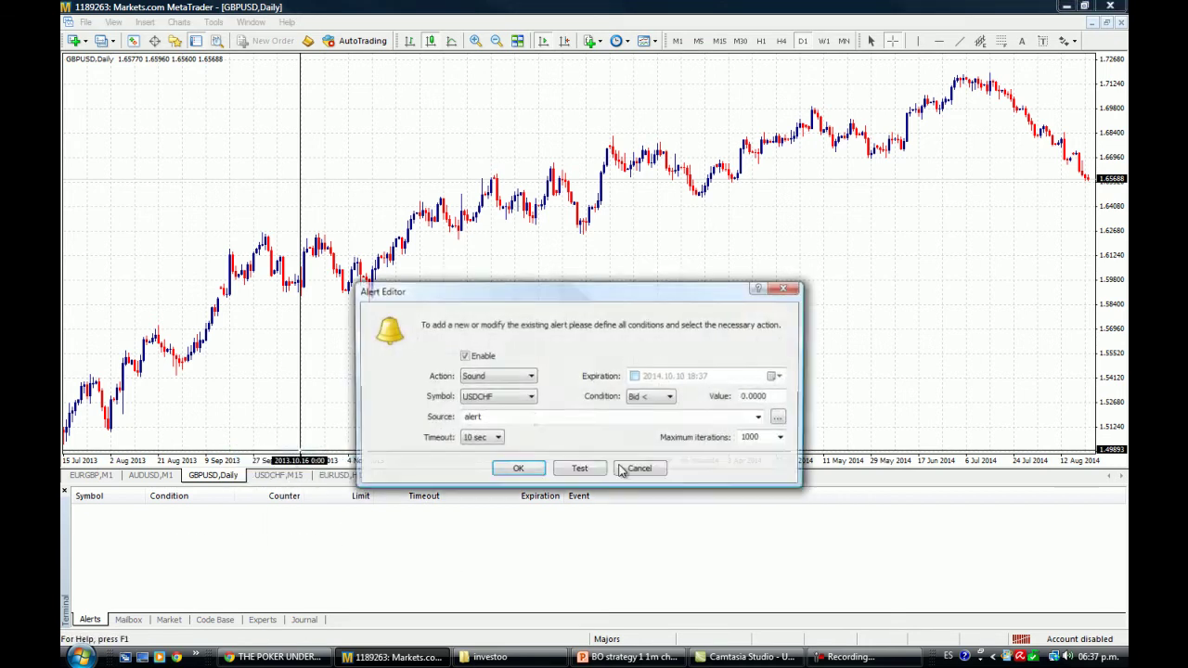
{"action": "left_click", "coordinate": [530, 398]}
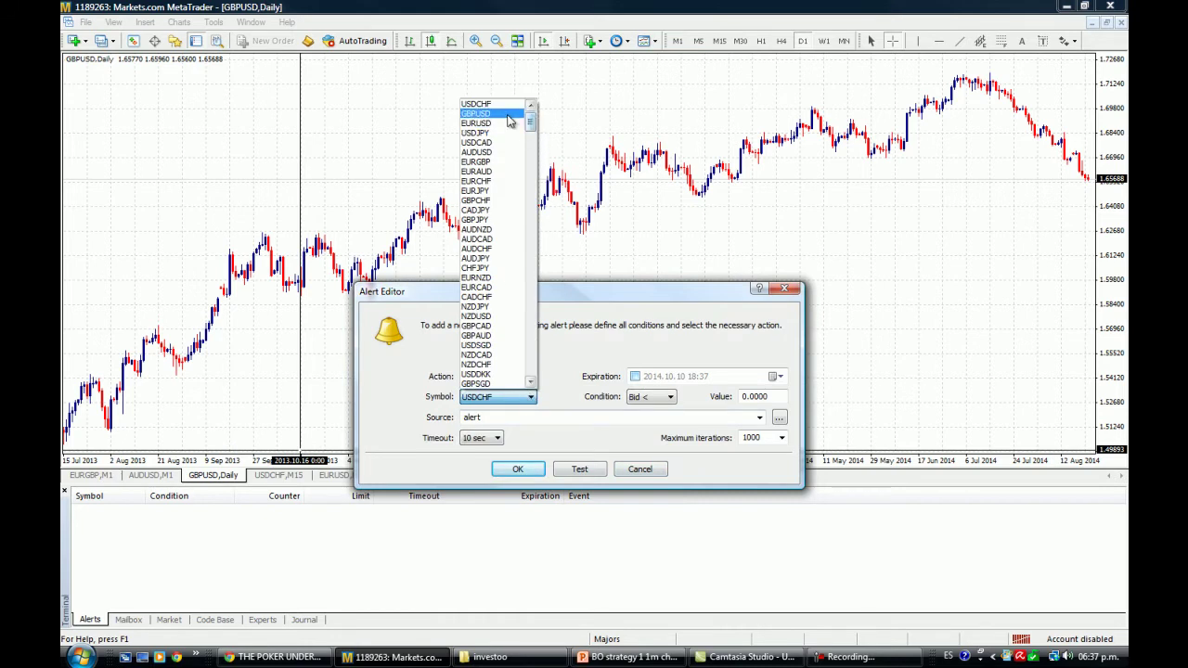
{"action": "left_click", "coordinate": [508, 114]}
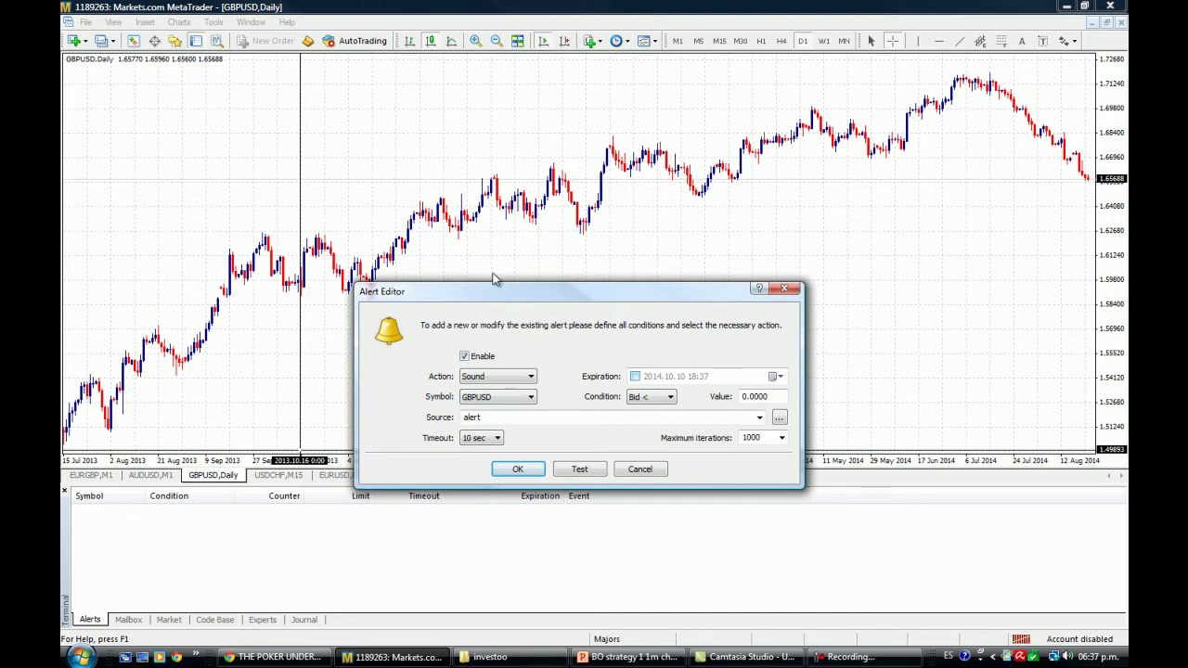
{"action": "left_click", "coordinate": [527, 382]}
{"action": "left_click", "coordinate": [527, 380]}
{"action": "left_click", "coordinate": [638, 469]}
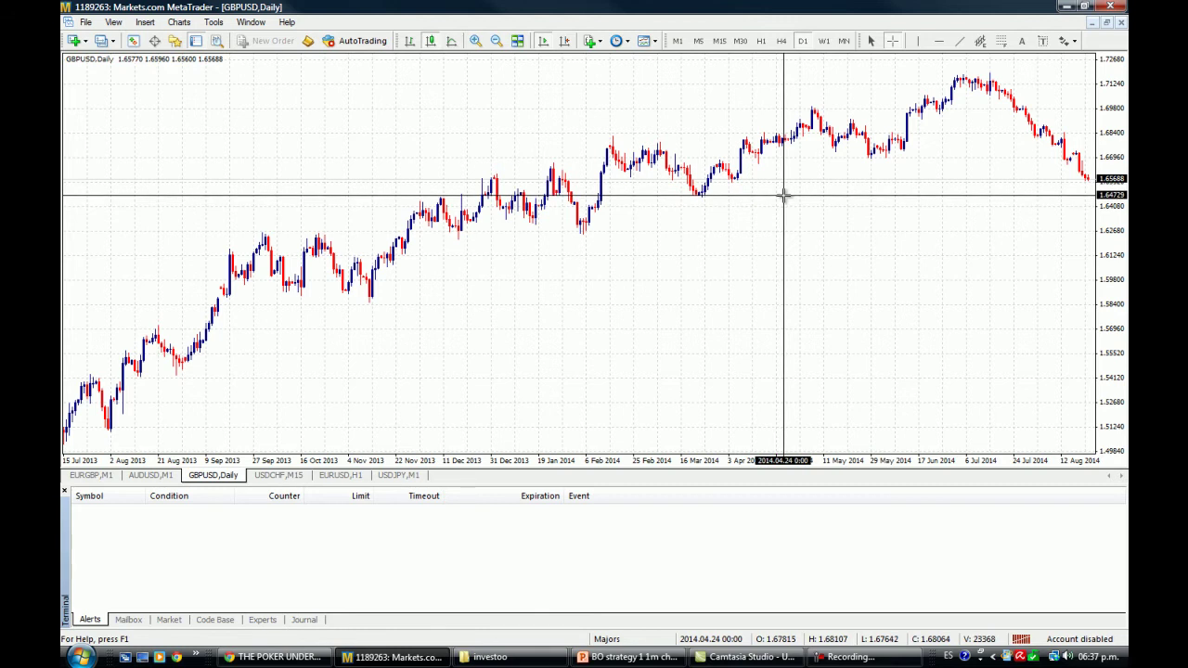
Start a new sound alert for GBPUSD that triggers when the bid falls below 1.6474
{"action": "right_click", "coordinate": [144, 562]}
{"action": "left_click", "coordinate": [239, 455]}
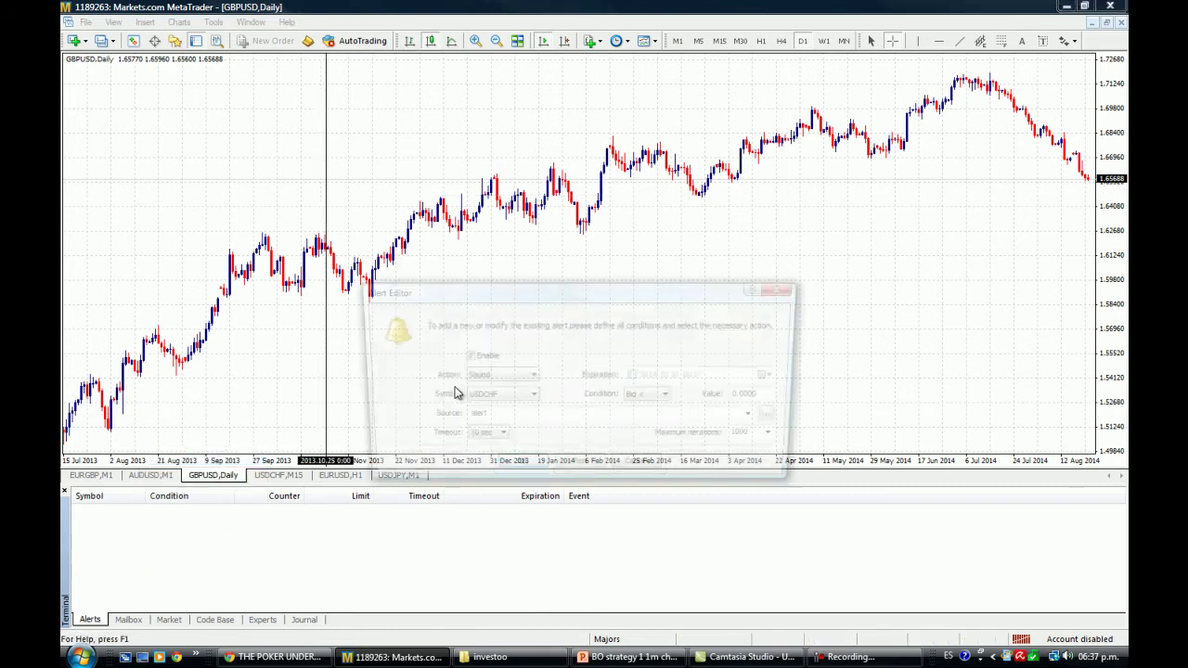
{"action": "left_click", "coordinate": [518, 398]}
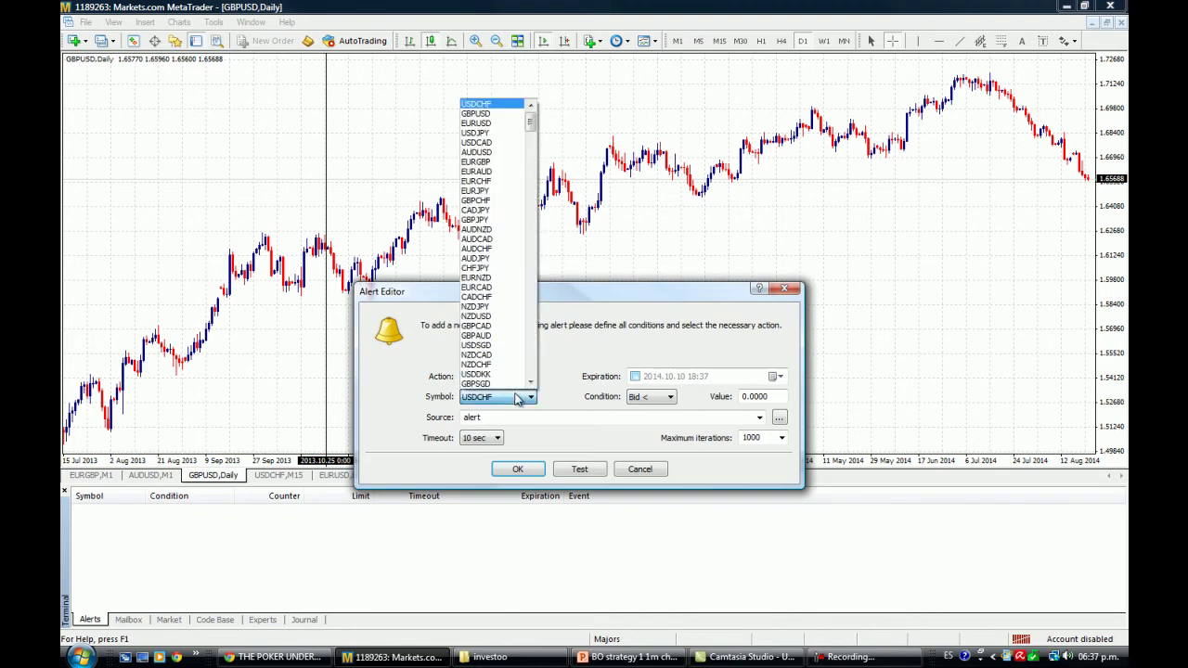
{"action": "left_click", "coordinate": [508, 115]}
{"action": "double_click", "coordinate": [779, 397]}
{"action": "type", "text": "1.6474"}
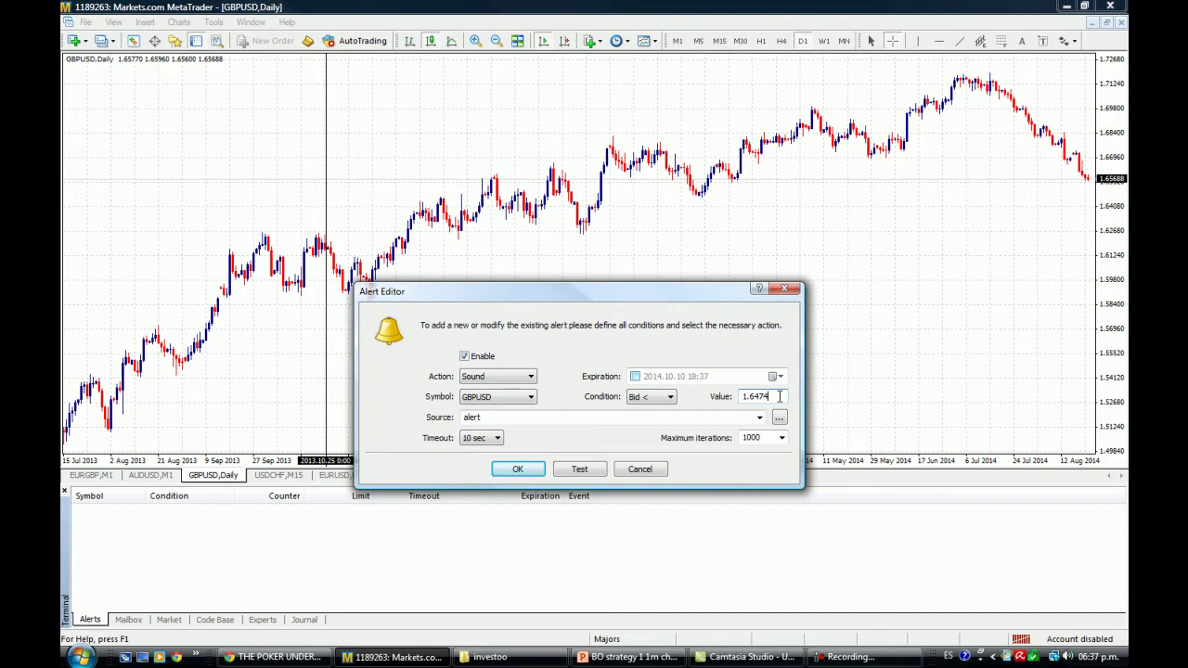
Review the repeat options, choose a 10 sec timeout with 1000 maximum iterations, and save the GBPUSD alert
{"action": "left_click", "coordinate": [477, 438]}
{"action": "left_click", "coordinate": [781, 438]}
{"action": "left_click", "coordinate": [782, 439]}
{"action": "left_click", "coordinate": [765, 437]}
{"action": "left_click", "coordinate": [479, 440]}
{"action": "left_click", "coordinate": [478, 442]}
{"action": "left_click", "coordinate": [481, 442]}
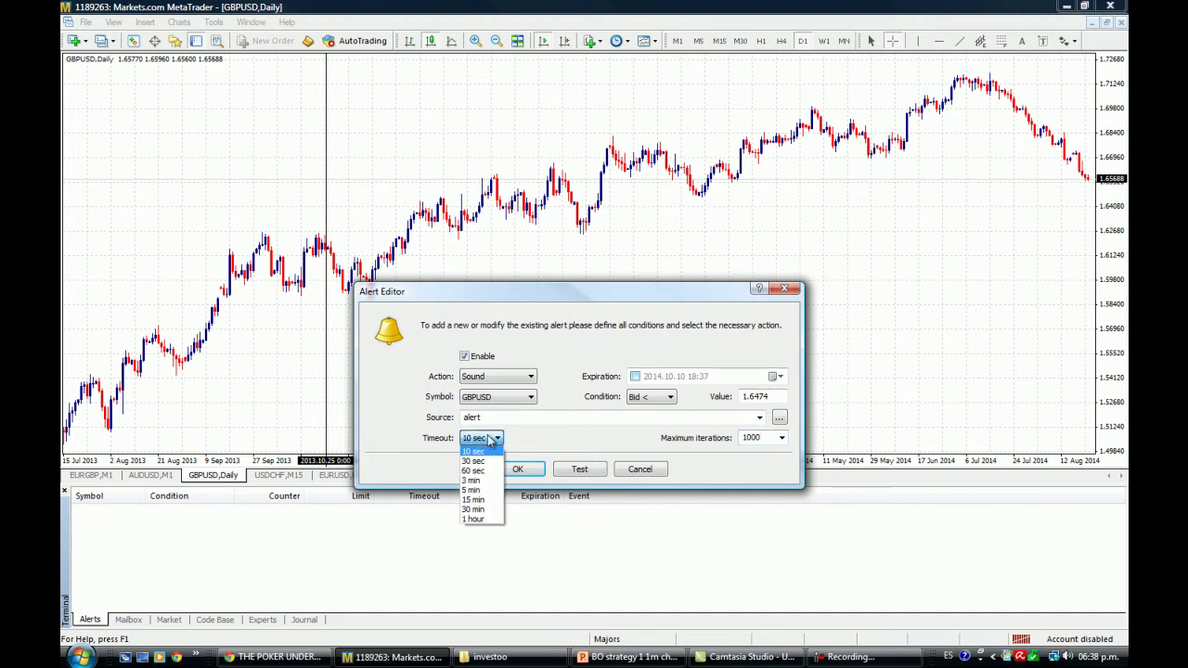
{"action": "left_click", "coordinate": [489, 452]}
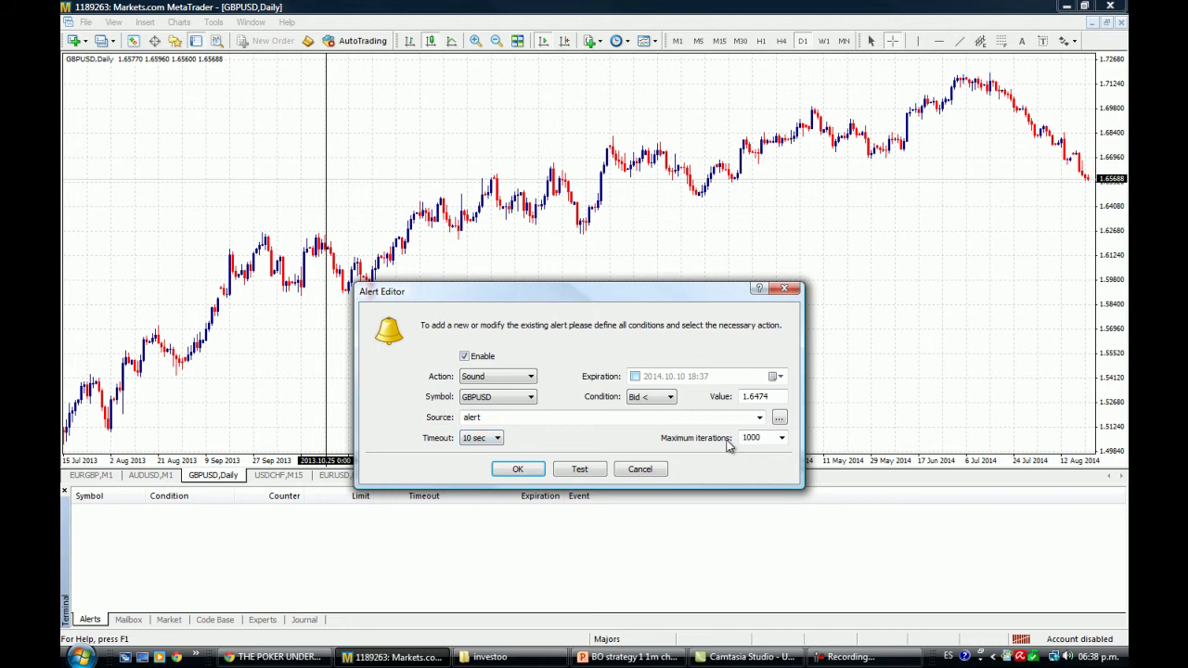
{"action": "left_click", "coordinate": [519, 469]}
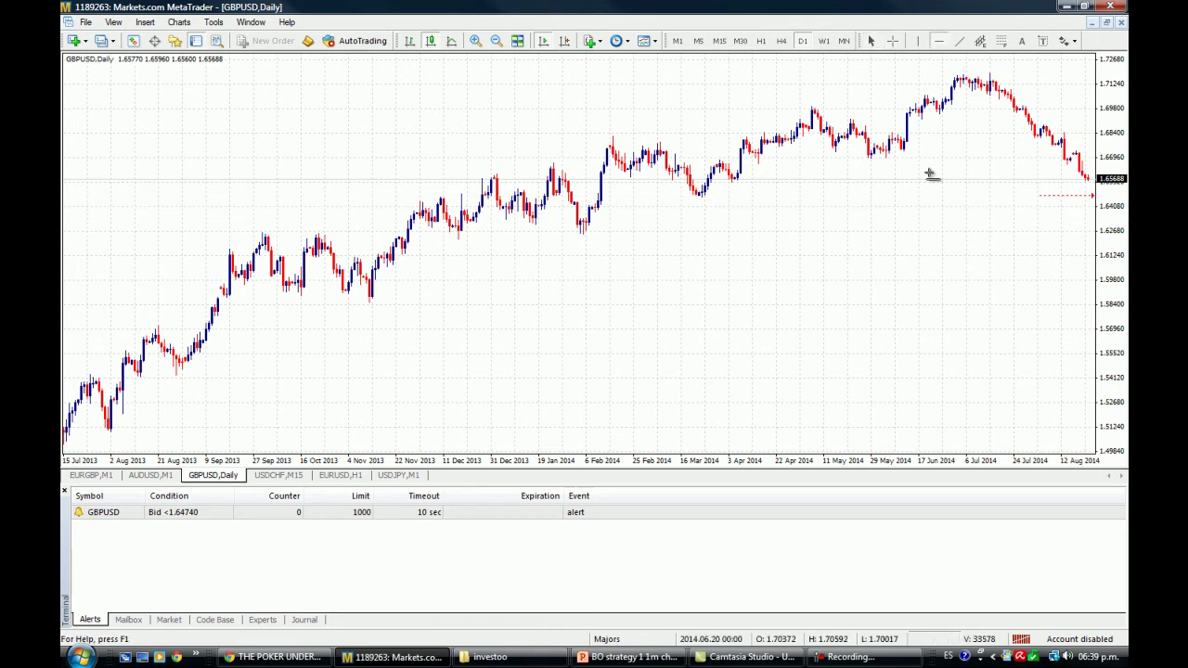
Draw a horizontal line at about 1.6474 on the GBPUSD Daily chart and return to the tiled view of all charts
{"action": "left_click_drag", "start_coordinate": [1036, 198], "coordinate": [700, 200]}
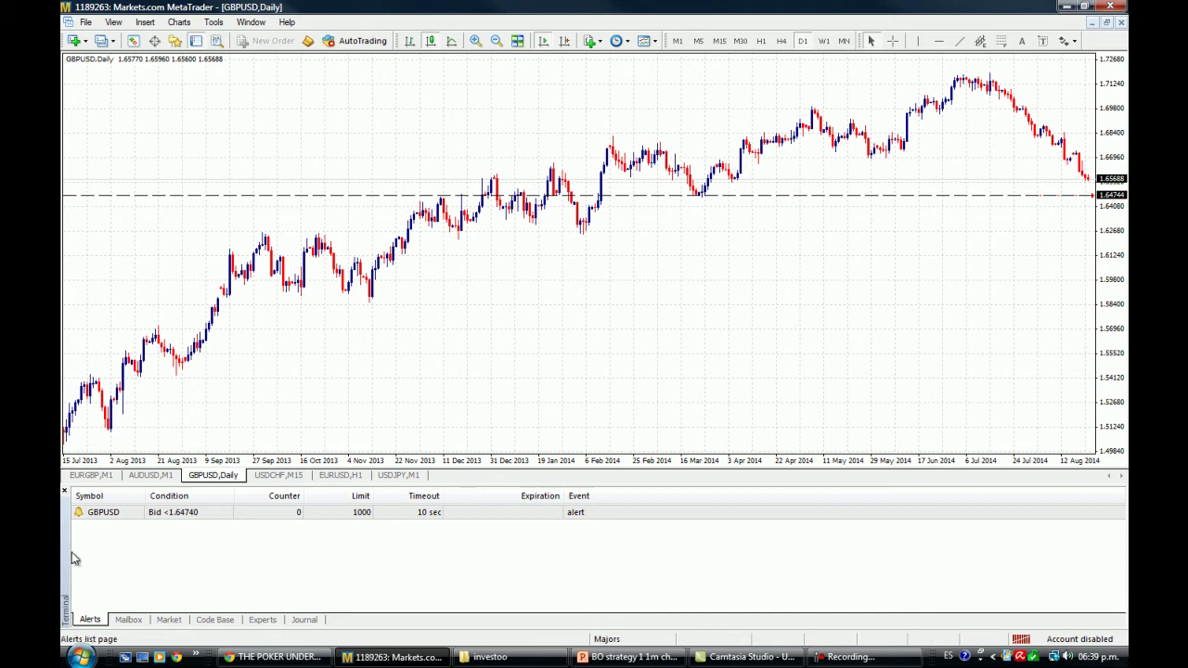
{"action": "left_click", "coordinate": [65, 490]}
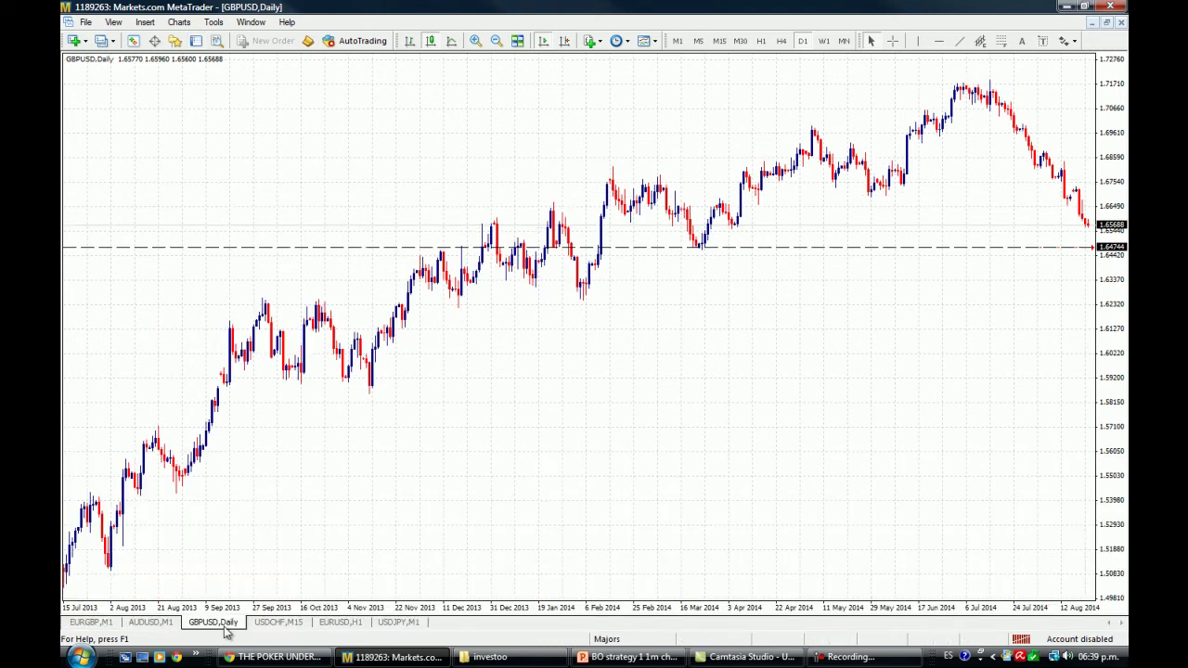
{"action": "key", "text": "alt+r"}
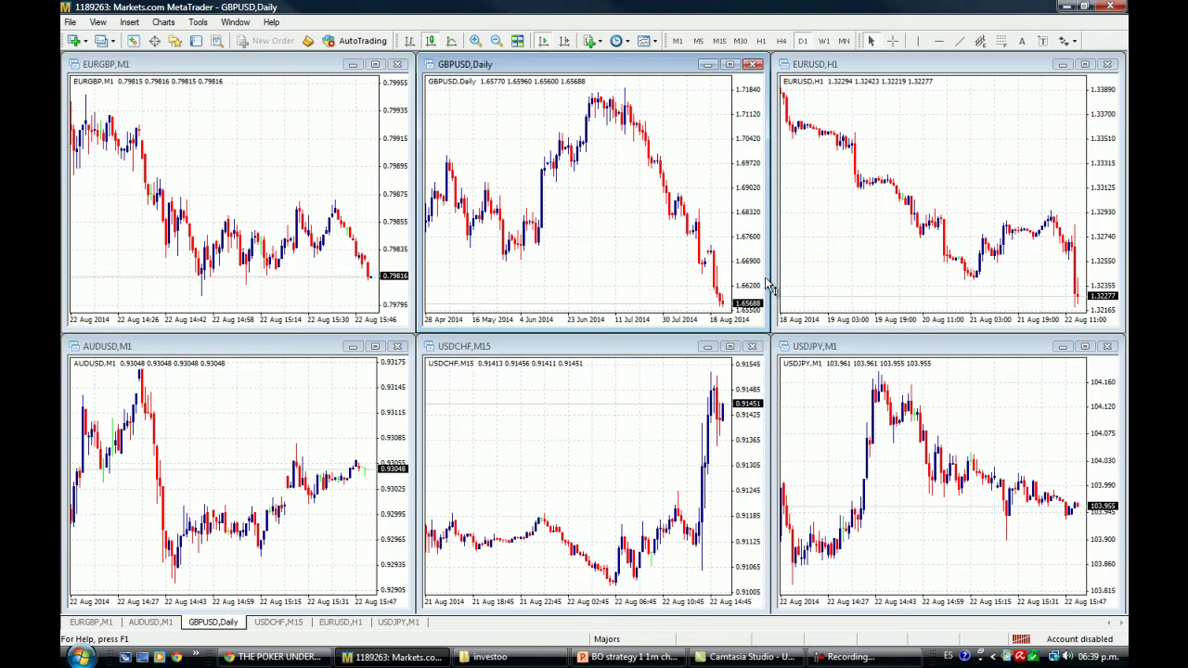
Load EURAUD from Market Watch into the GBPUSD Daily chart window and hide the symbol list
{"action": "left_click", "coordinate": [133, 41]}
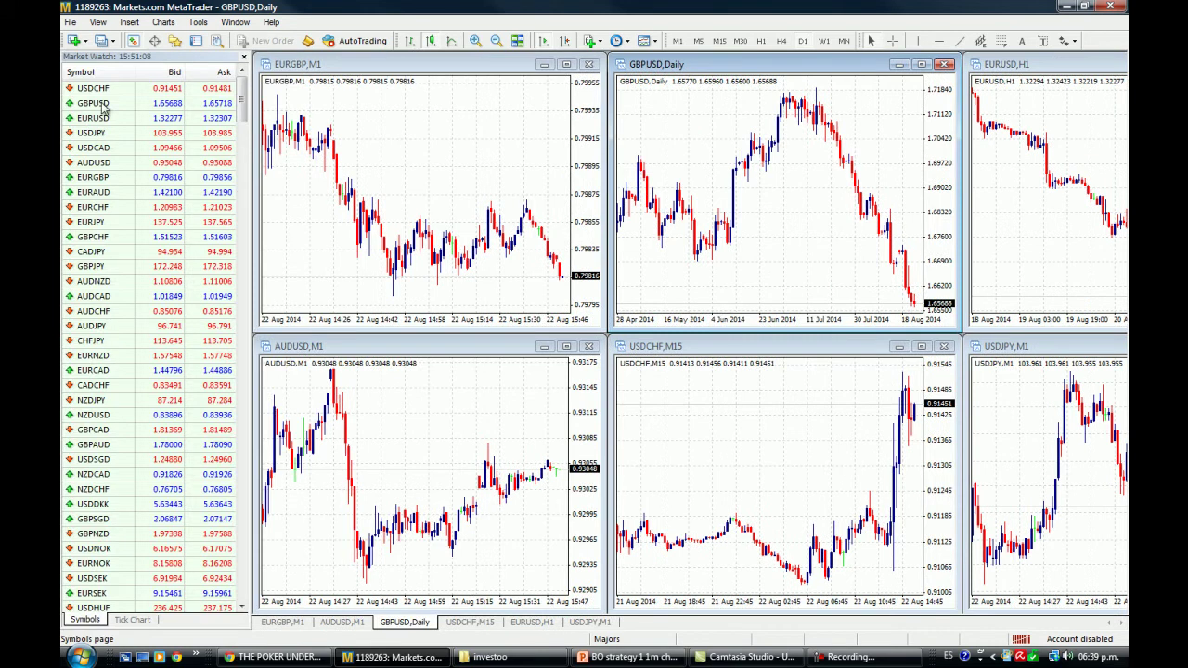
{"action": "left_click_drag", "start_coordinate": [103, 195], "coordinate": [761, 188]}
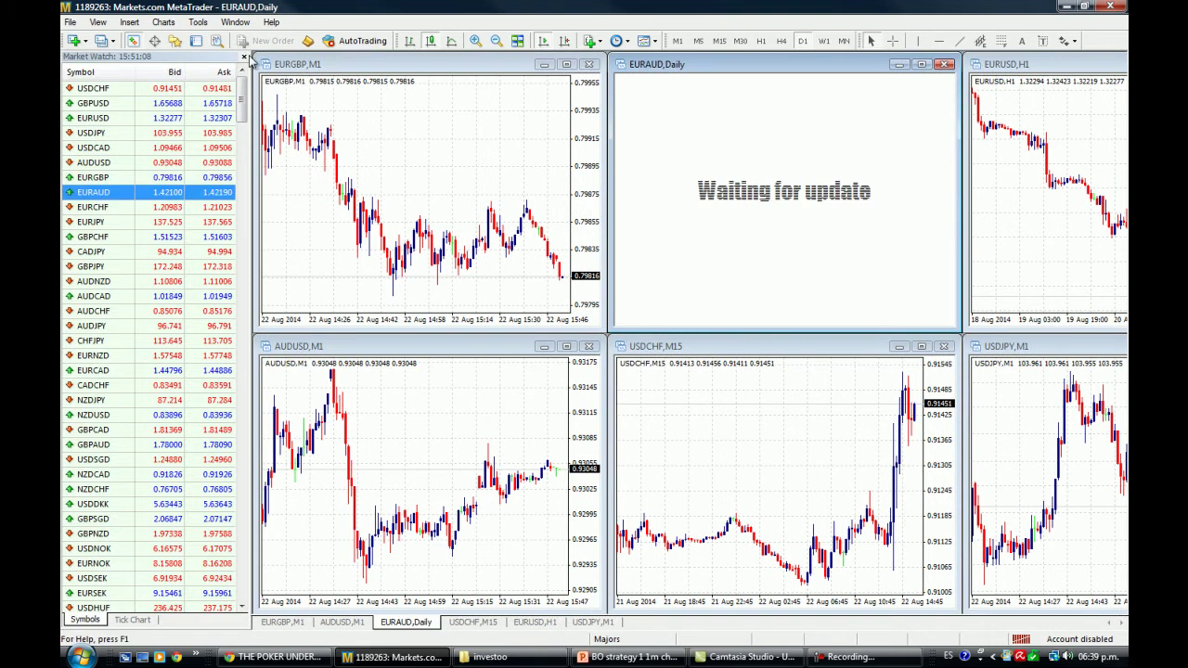
{"action": "left_click", "coordinate": [244, 56]}
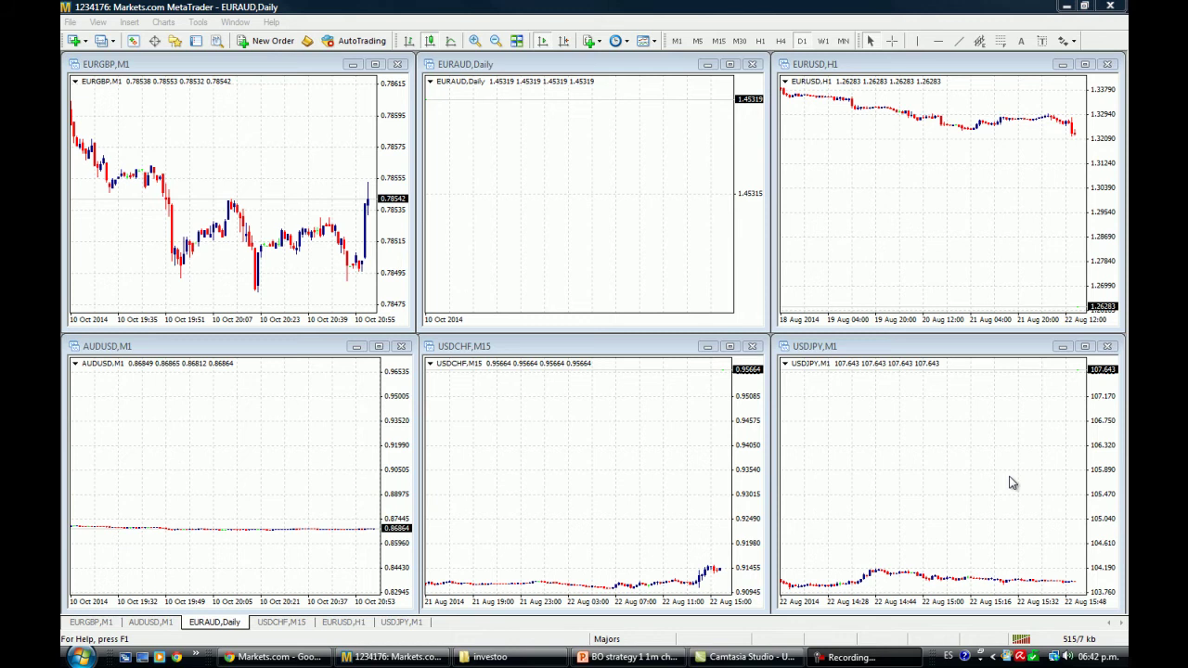
Load GBPUSD from Market Watch into the EURAUD Daily chart window and hide the symbol list
{"action": "left_click", "coordinate": [696, 477]}
{"action": "key", "text": "ctrl+F6"}
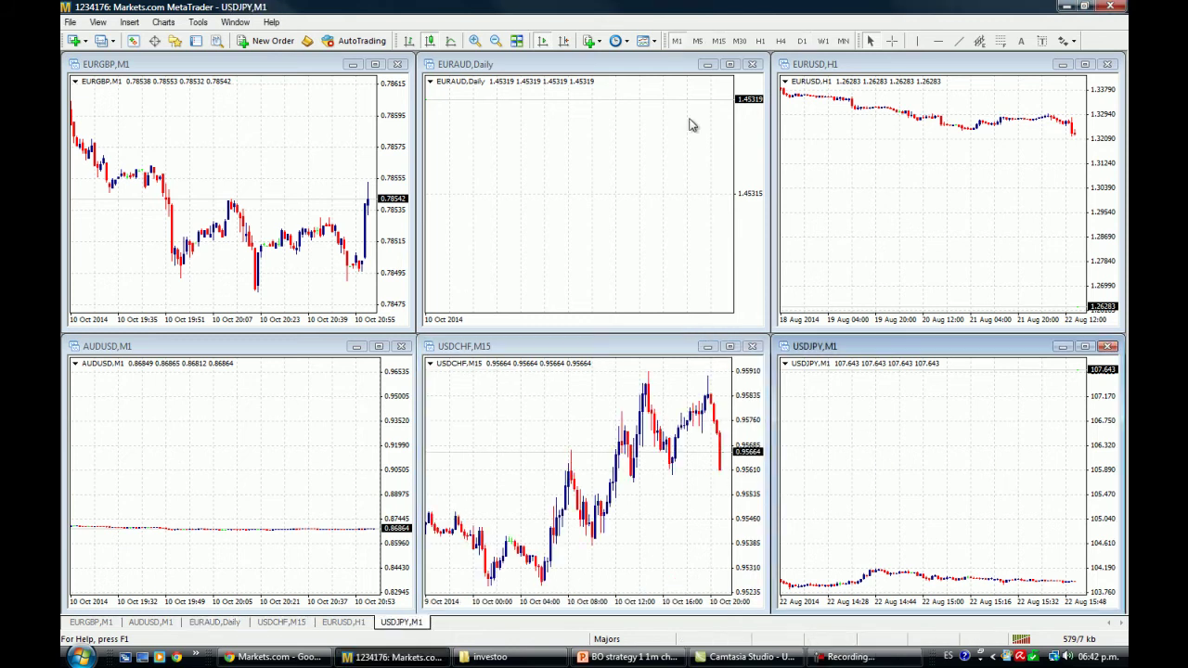
{"action": "left_click", "coordinate": [133, 41]}
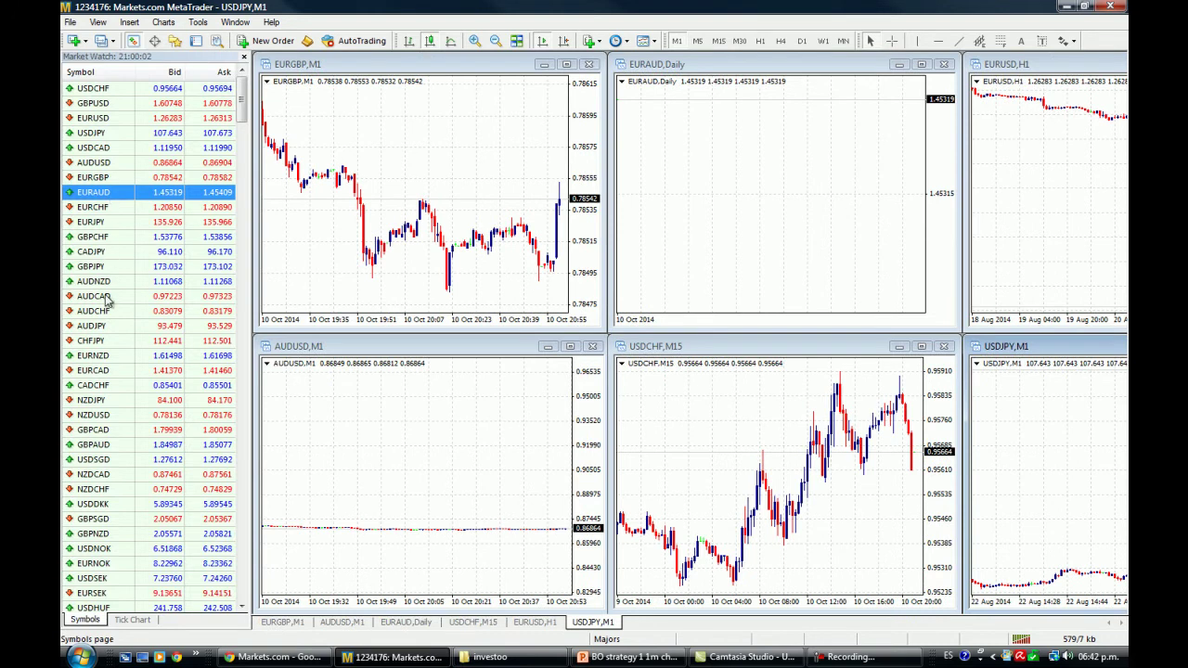
{"action": "left_click", "coordinate": [104, 105]}
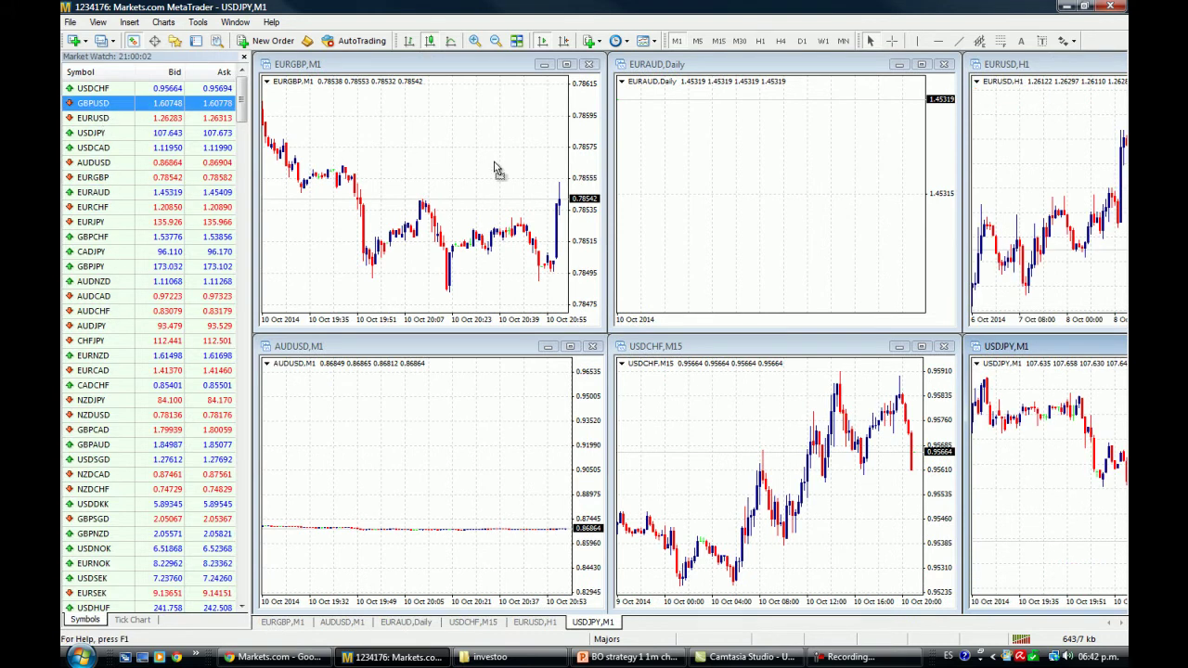
{"action": "left_click_drag", "start_coordinate": [495, 168], "coordinate": [665, 217]}
{"action": "left_click", "coordinate": [244, 57]}
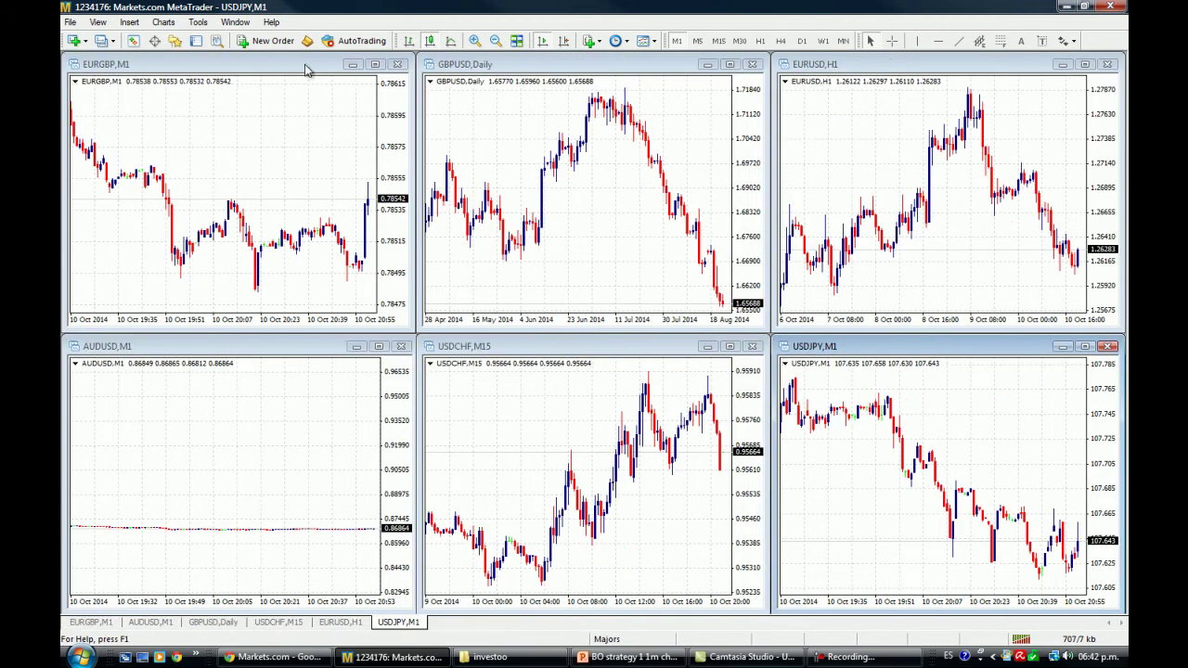
Delete the GBPUSD alert from the Terminal's alerts list and close the Terminal
{"action": "left_click", "coordinate": [574, 196]}
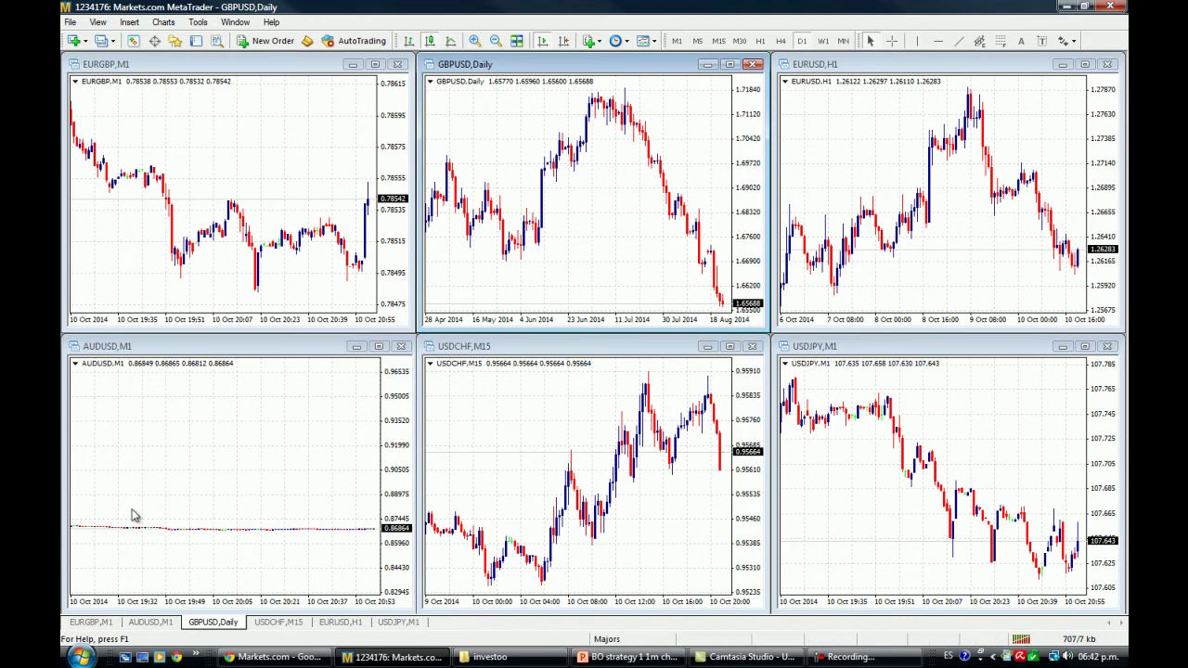
{"action": "left_click", "coordinate": [196, 41]}
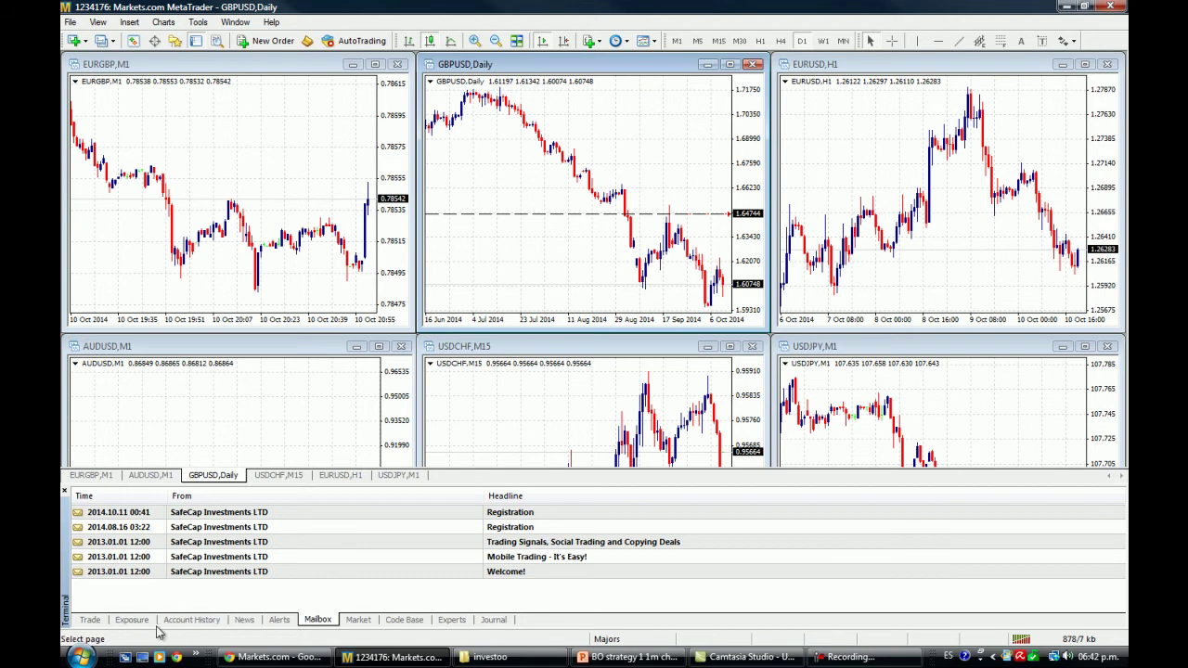
{"action": "left_click", "coordinate": [279, 620]}
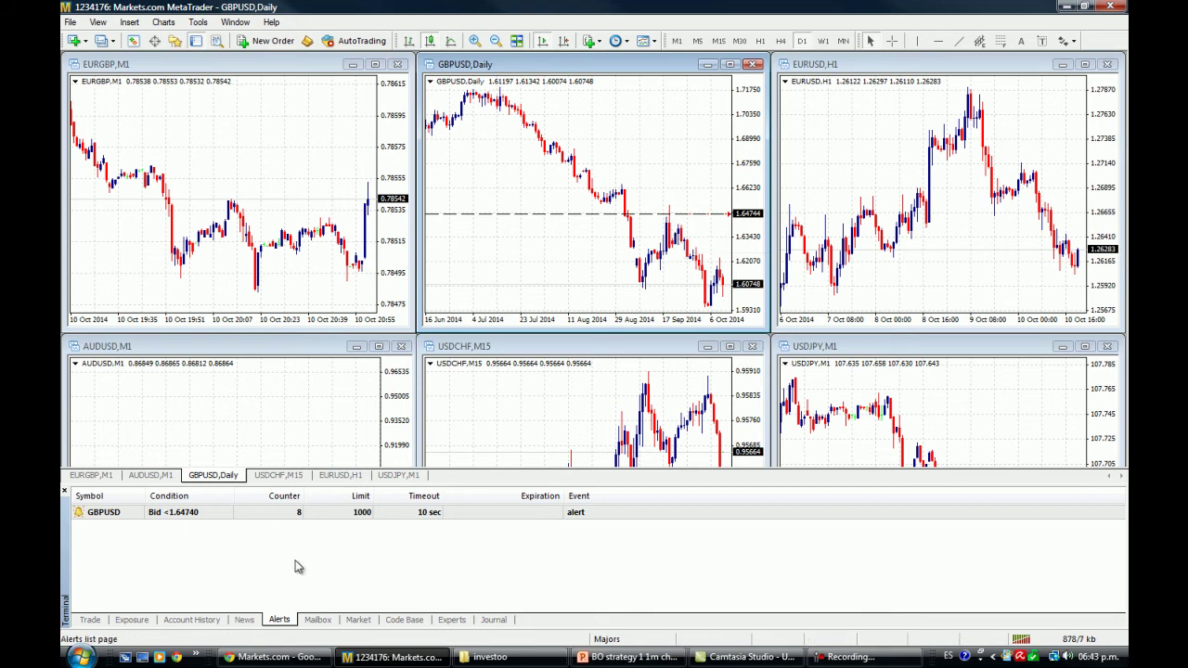
{"action": "right_click", "coordinate": [249, 525]}
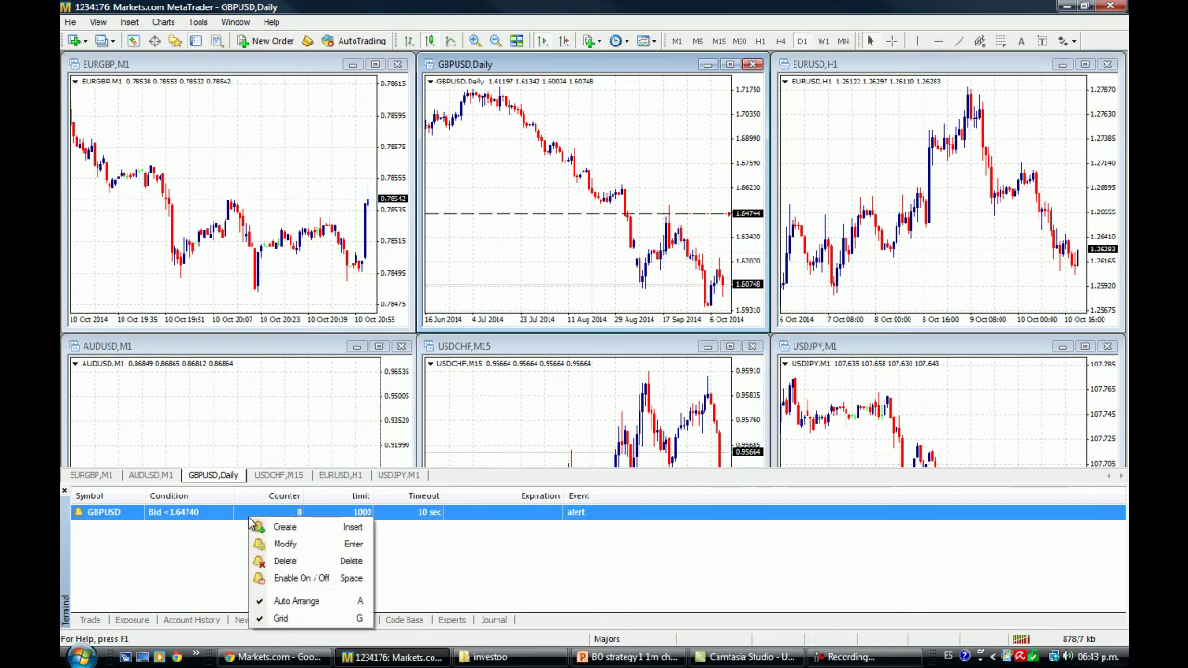
{"action": "left_click", "coordinate": [302, 563]}
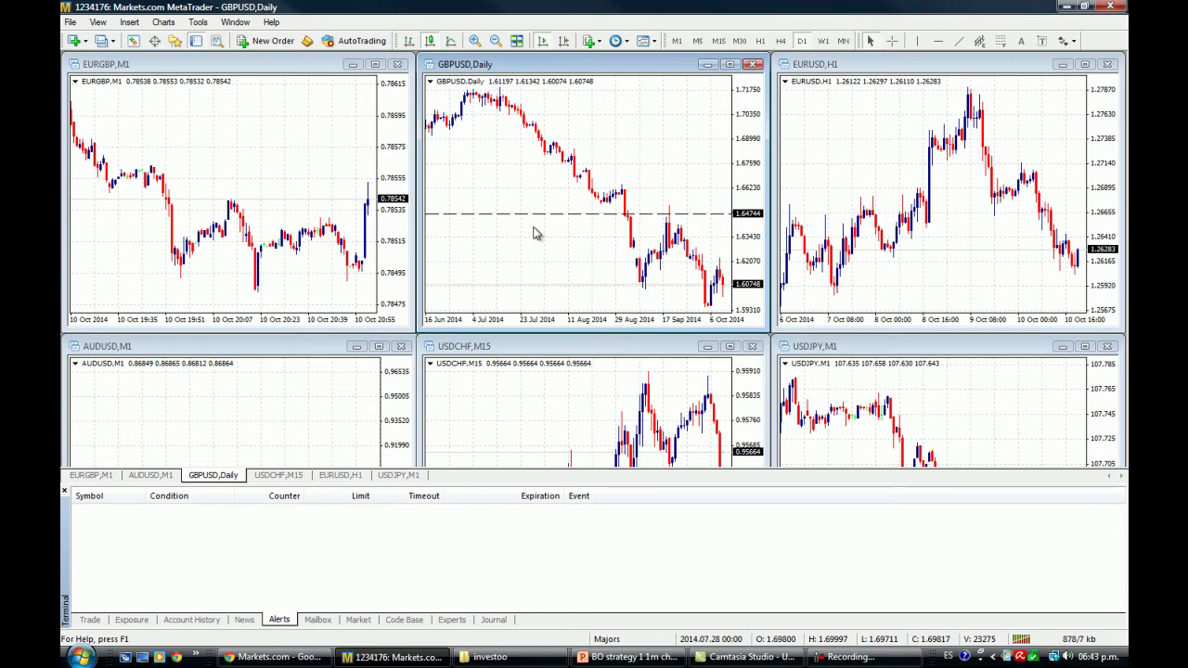
{"action": "left_click", "coordinate": [64, 493]}
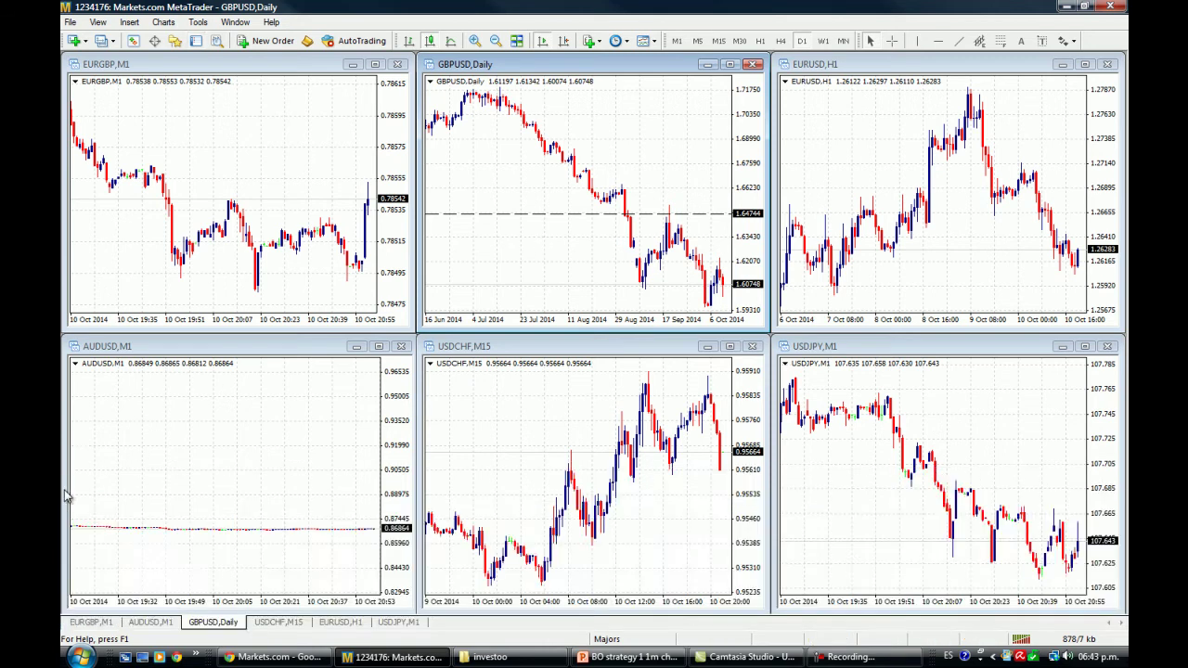
Switch the AUDUSD chart to the H4 timeframe
{"action": "left_click", "coordinate": [347, 482]}
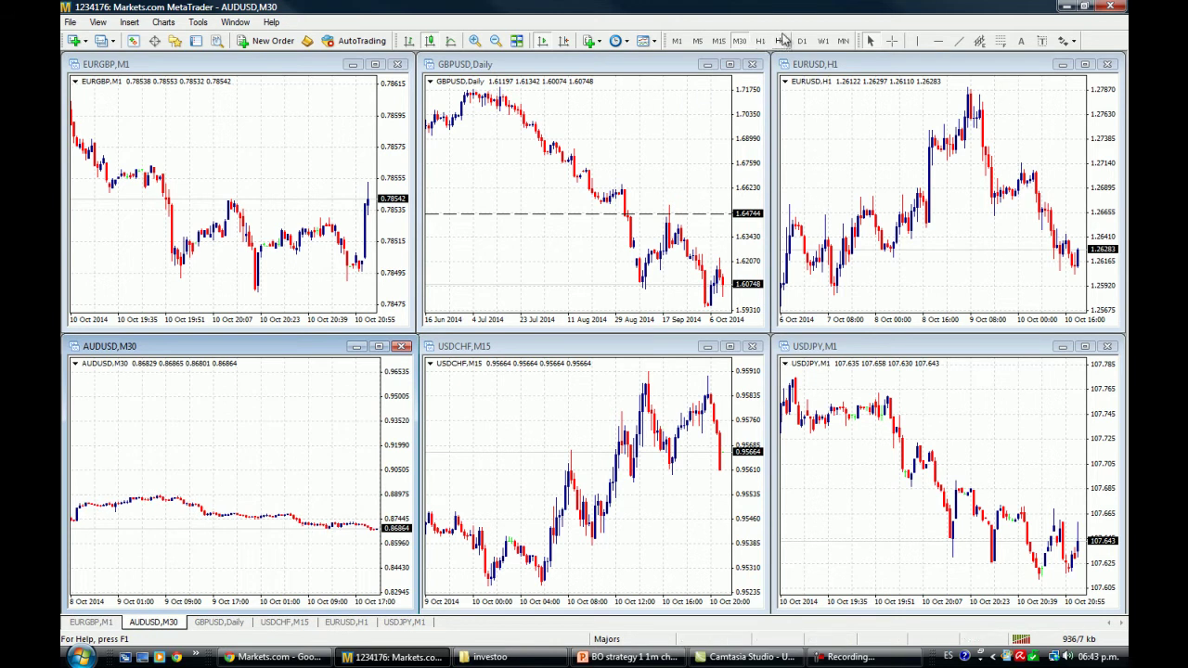
{"action": "left_click", "coordinate": [782, 41]}
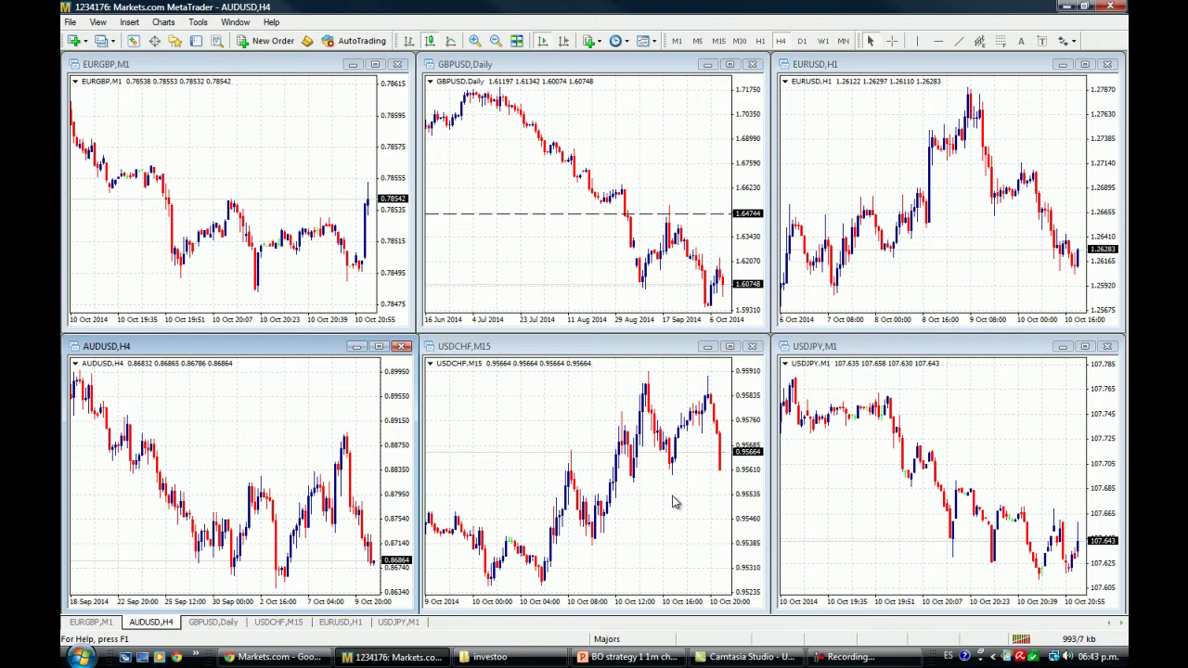
Maximize the USDCHF M15 chart and place a vertical line at 2014.10.10 01:45
{"action": "left_click", "coordinate": [729, 346]}
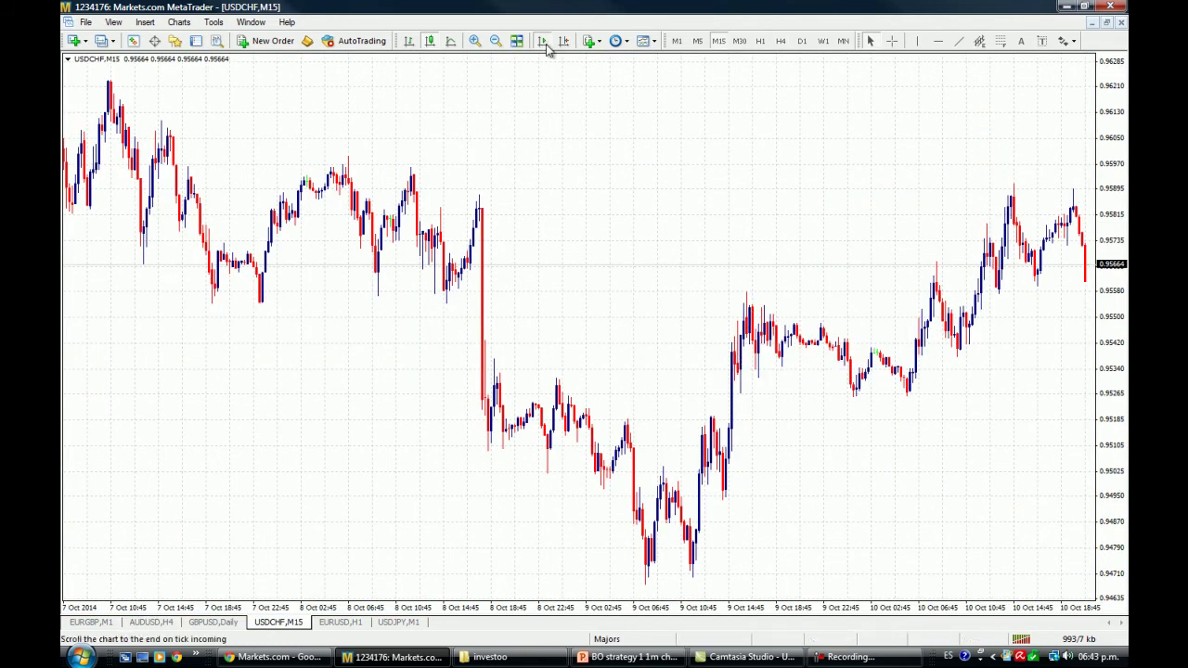
{"action": "left_click_drag", "start_coordinate": [671, 406], "coordinate": [681, 363]}
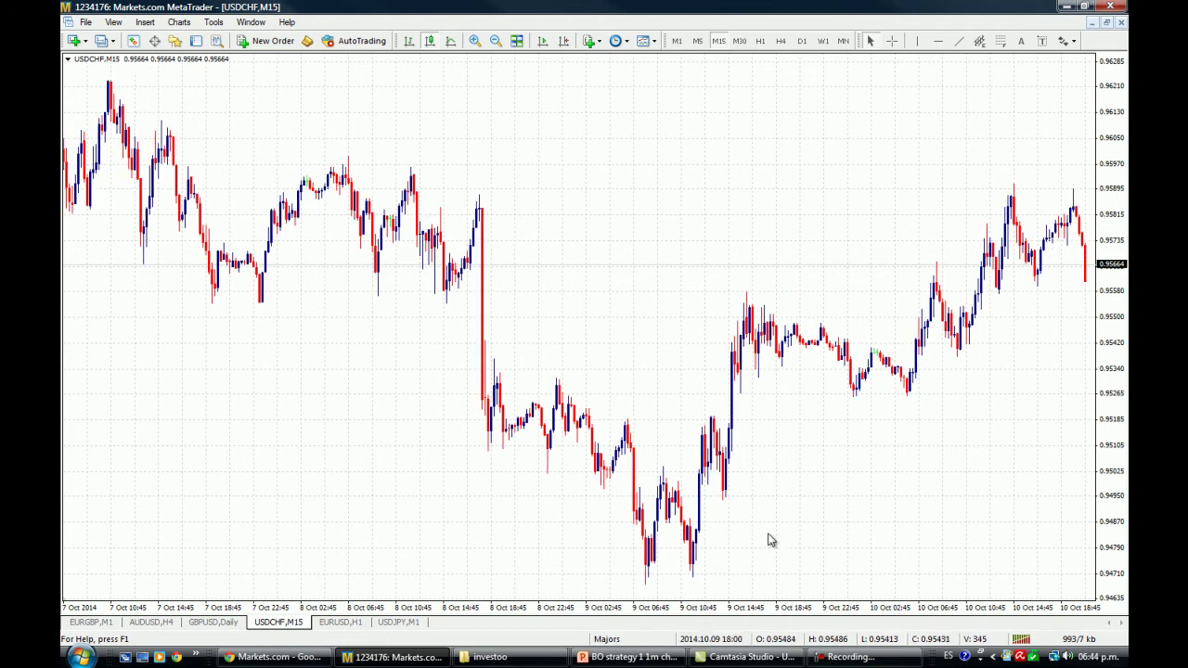
{"action": "left_click_drag", "start_coordinate": [785, 546], "coordinate": [838, 549]}
{"action": "middle_click", "coordinate": [863, 502]}
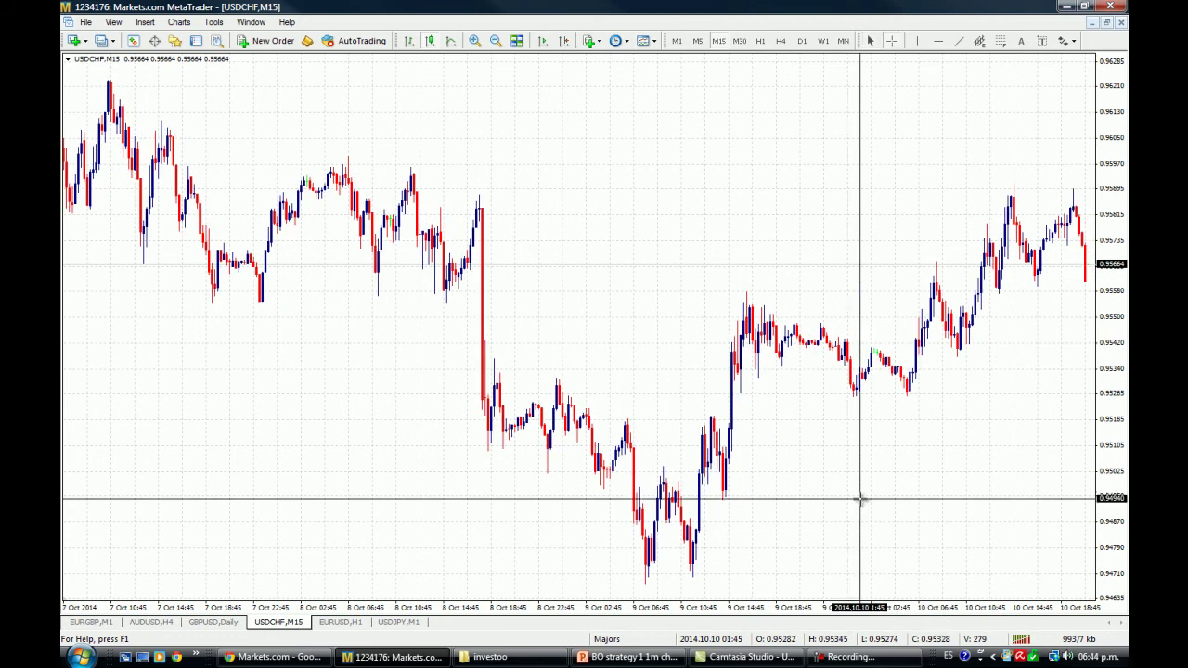
{"action": "middle_click", "coordinate": [872, 528]}
{"action": "left_click", "coordinate": [917, 41]}
{"action": "left_click", "coordinate": [860, 397]}
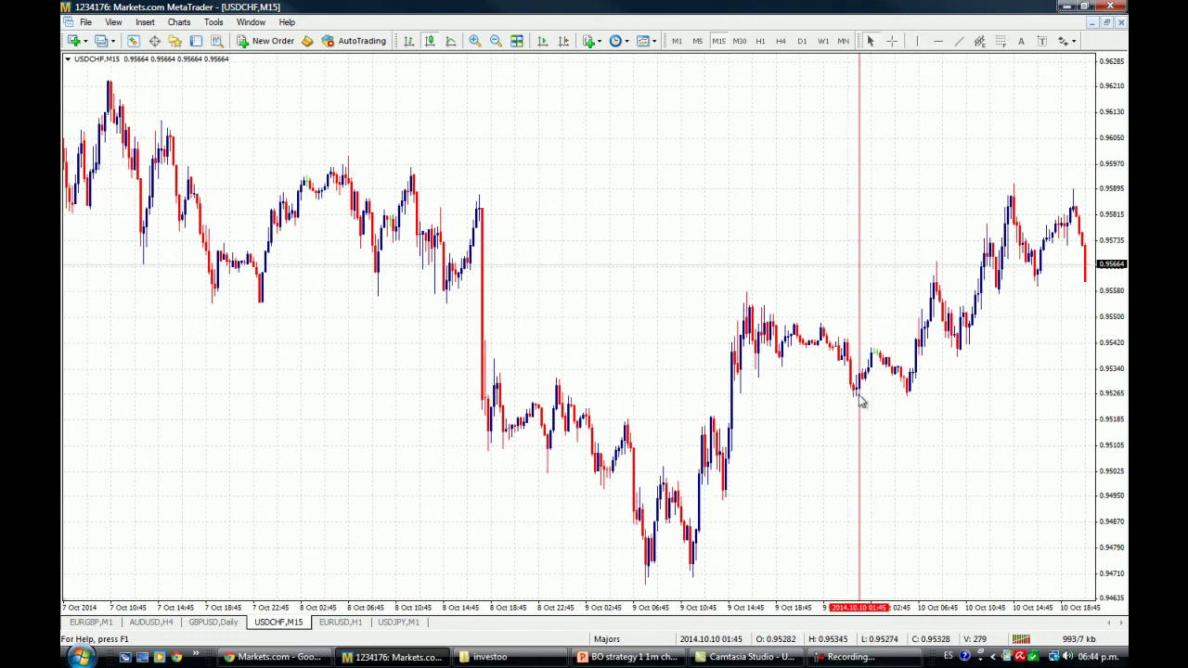
{"action": "right_click", "coordinate": [859, 397]}
Shift the USDCHF chart back until it ends at the vertical line and examine the earlier highs with the crosshair
{"action": "left_click", "coordinate": [814, 291]}
{"action": "left_click_drag", "start_coordinate": [814, 292], "coordinate": [995, 297]}
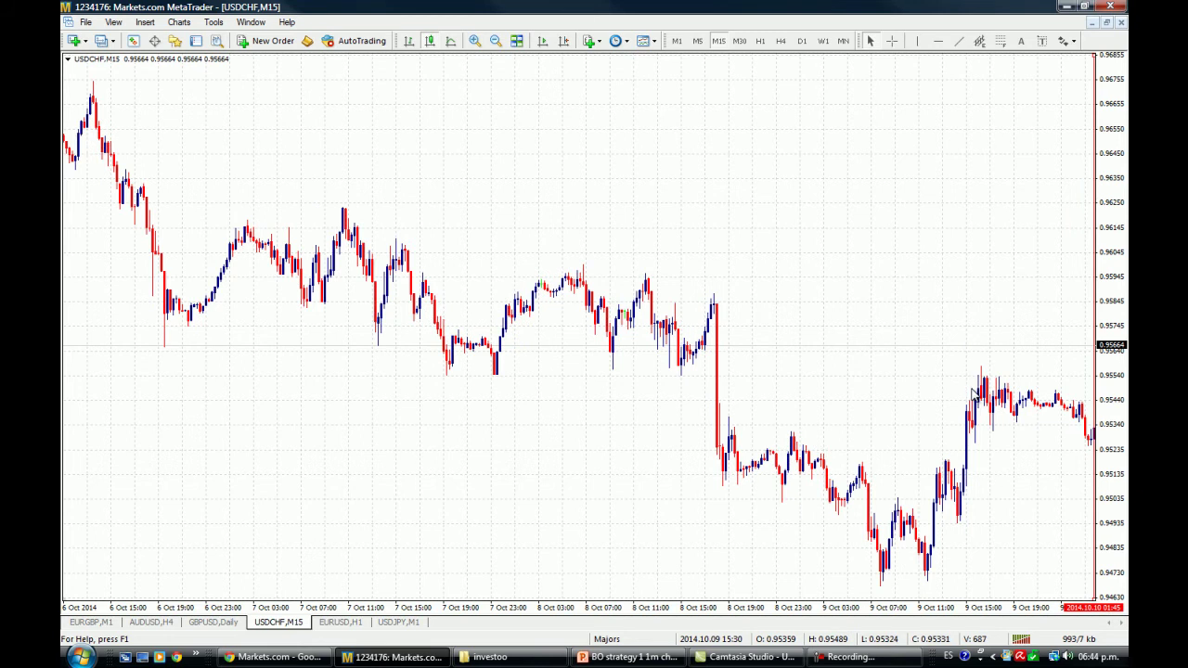
{"action": "middle_click", "coordinate": [856, 357]}
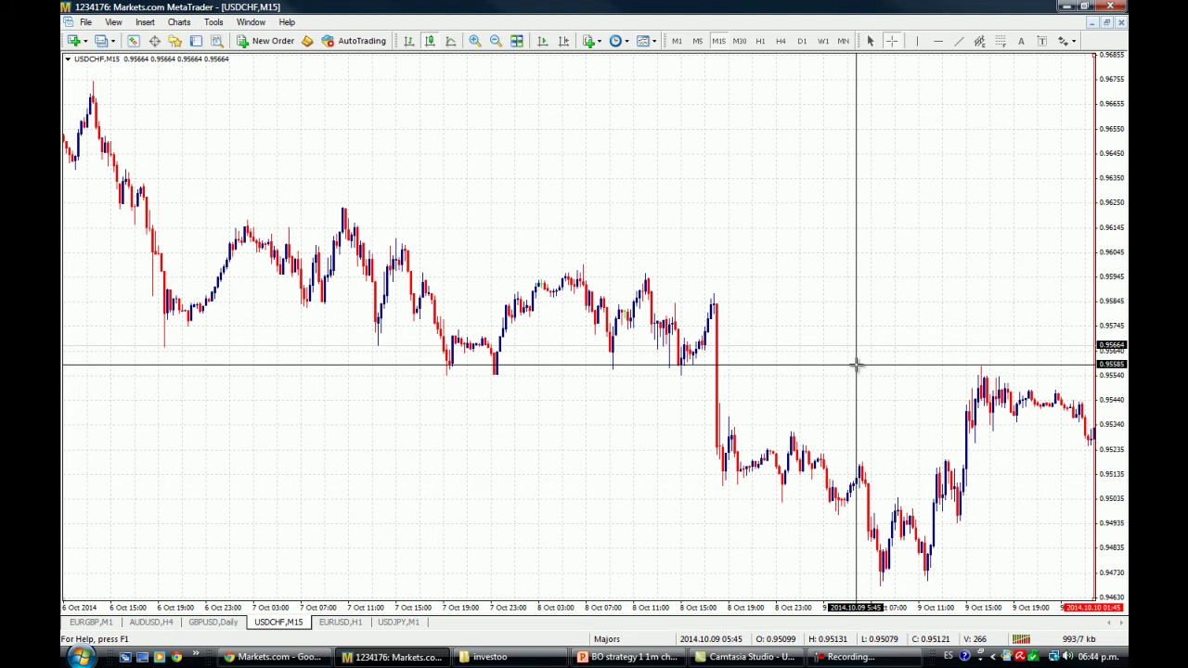
{"action": "left_click_drag", "start_coordinate": [544, 445], "coordinate": [460, 357]}
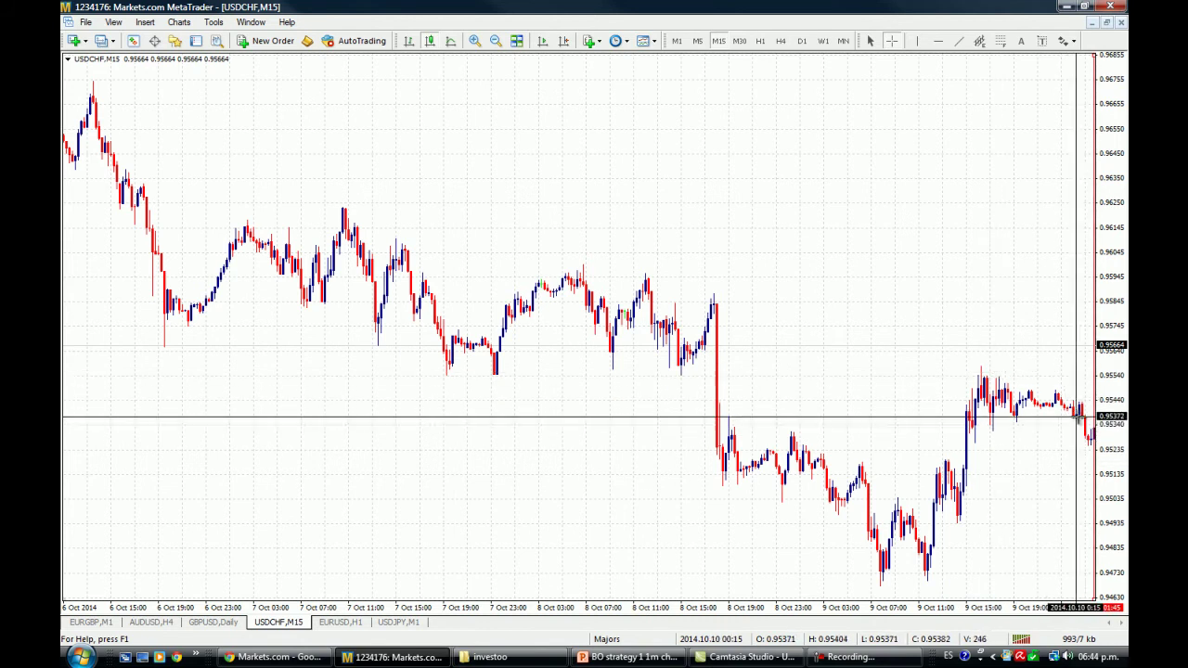
{"action": "mouse_move", "coordinate": [1089, 440]}
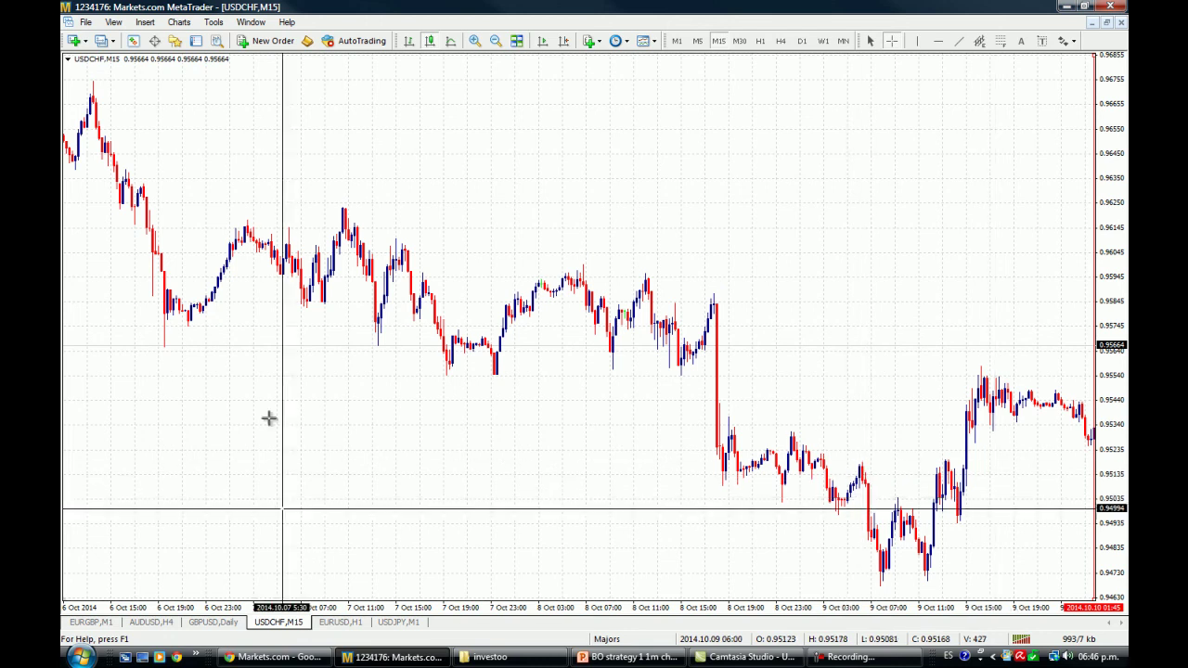
Create a USDCHF sound alert in the Terminal with the condition Bid > and the value 0.9558
{"action": "left_click", "coordinate": [196, 41]}
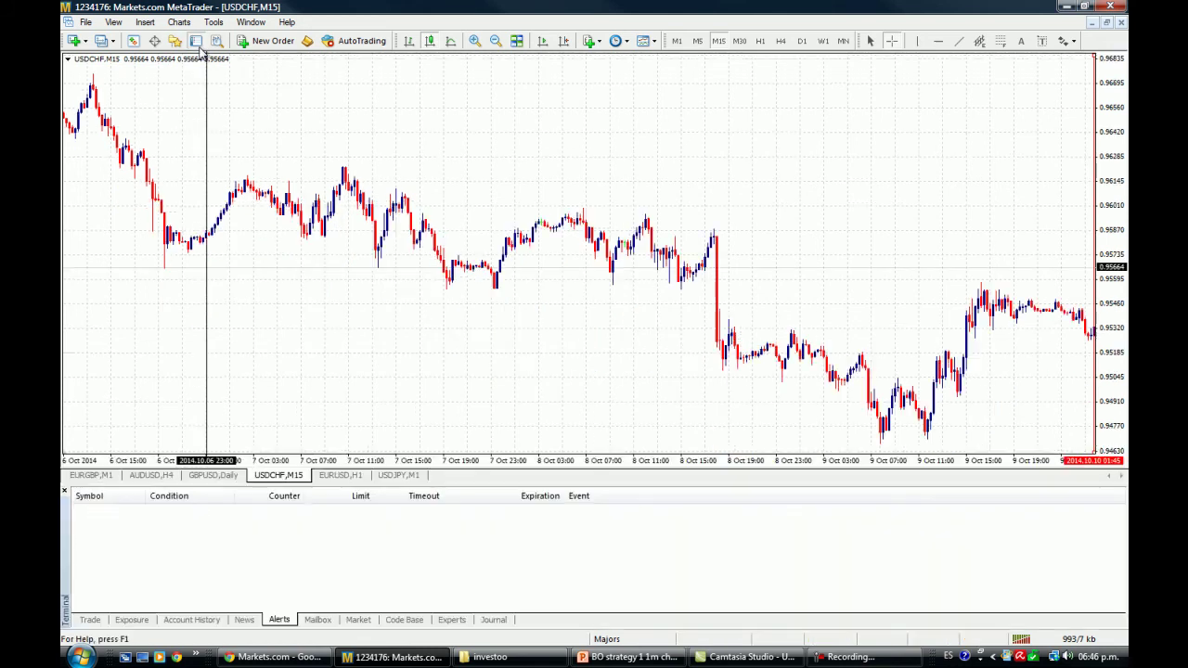
{"action": "right_click", "coordinate": [247, 583]}
{"action": "left_click", "coordinate": [296, 478]}
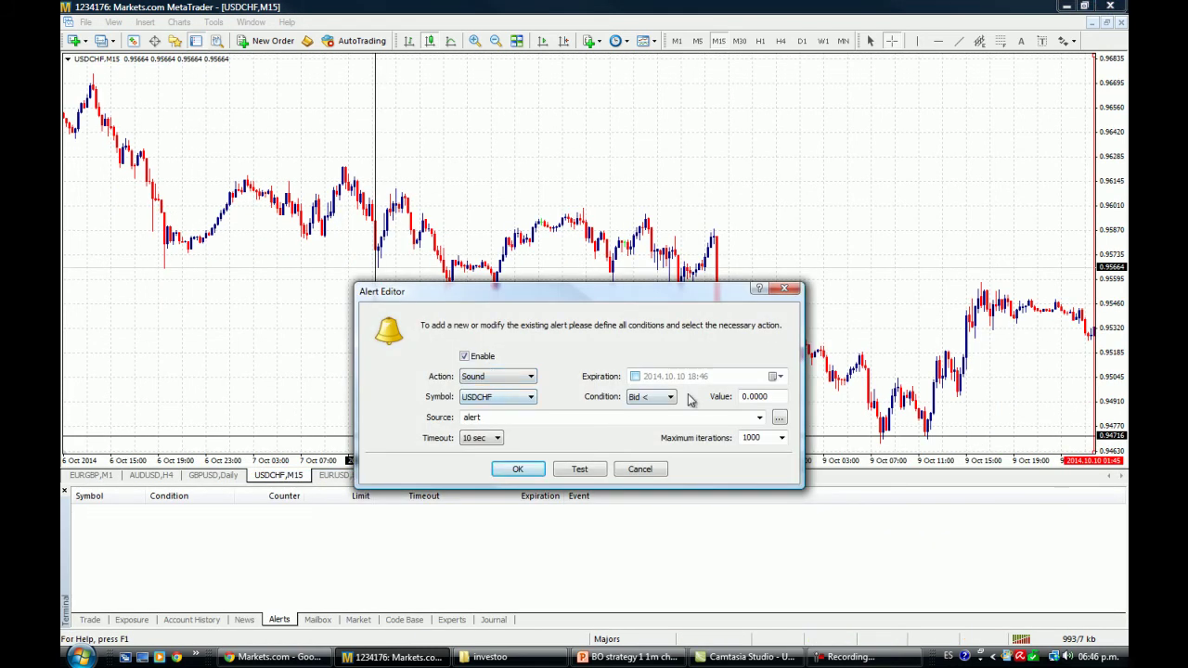
{"action": "double_click", "coordinate": [762, 396]}
{"action": "left_click", "coordinate": [670, 398]}
{"action": "left_click", "coordinate": [658, 420]}
{"action": "left_click", "coordinate": [658, 397]}
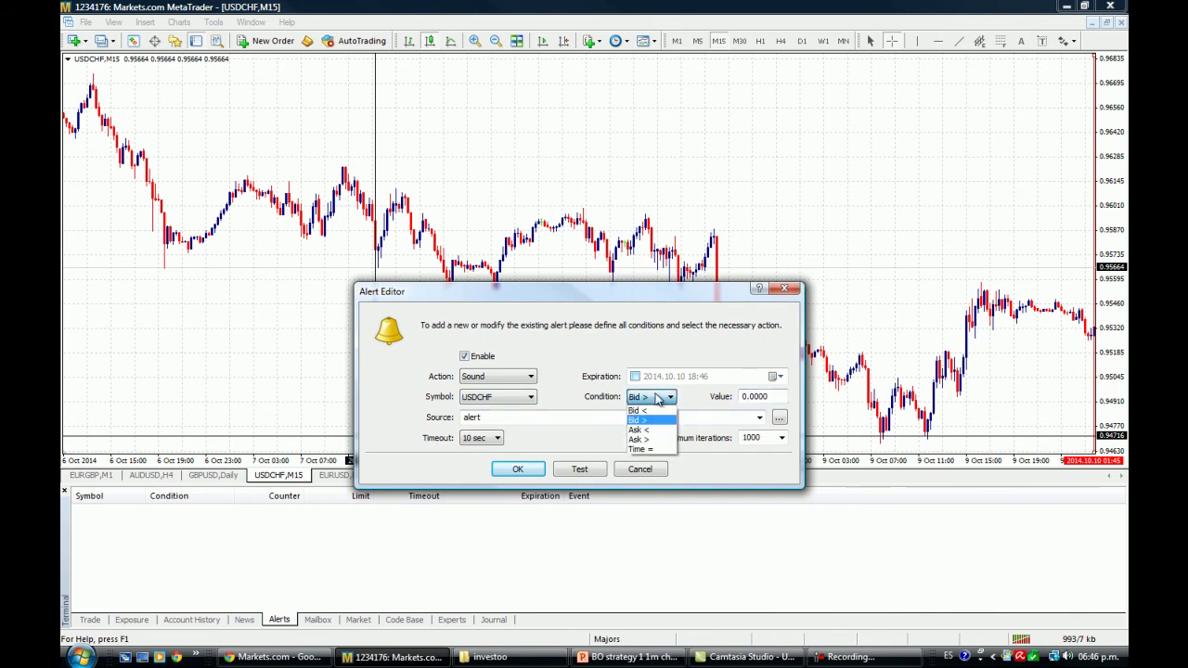
{"action": "left_click", "coordinate": [657, 397]}
{"action": "double_click", "coordinate": [769, 396]}
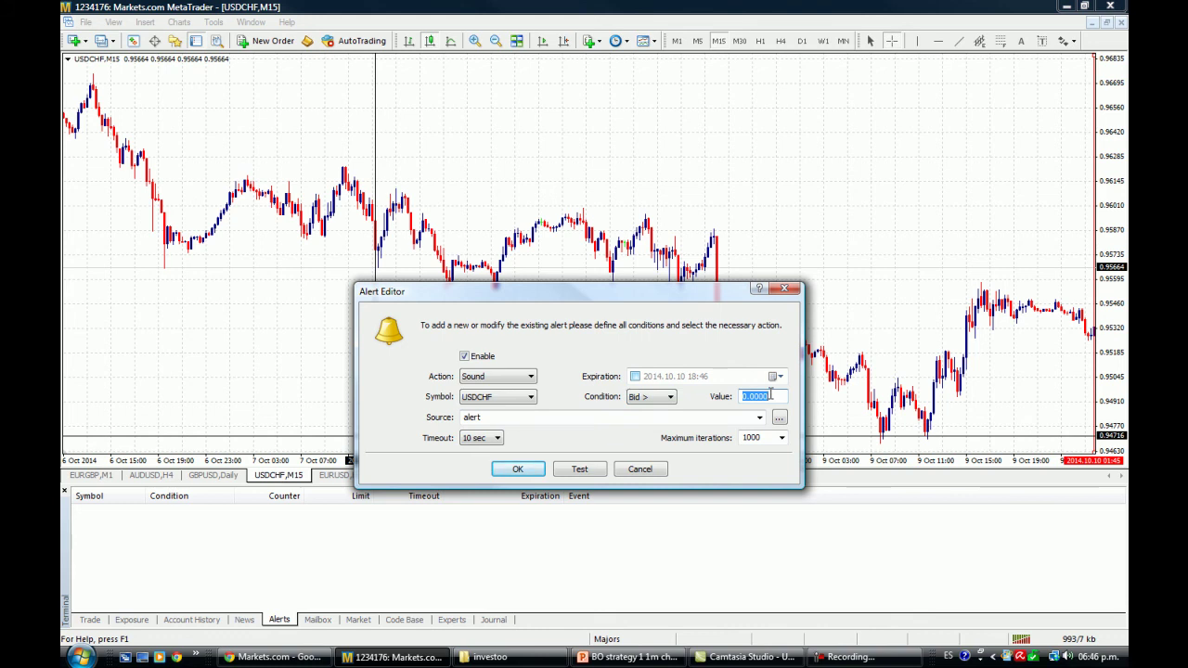
{"action": "type", "text": "0.9558"}
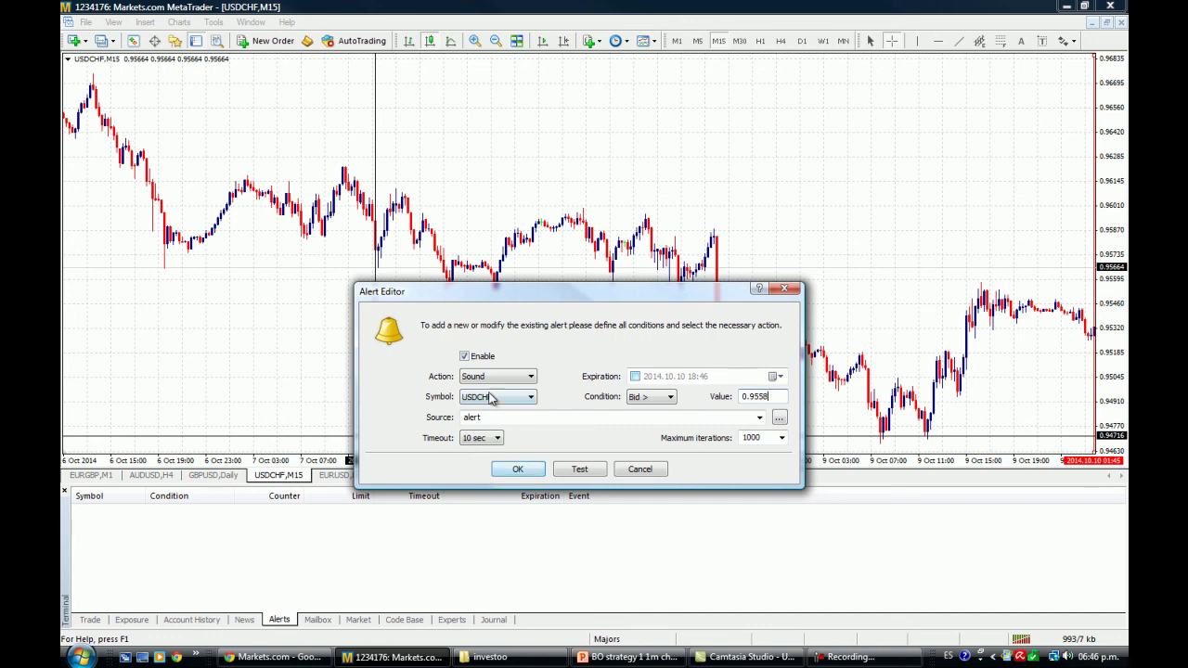
{"action": "left_click", "coordinate": [520, 469]}
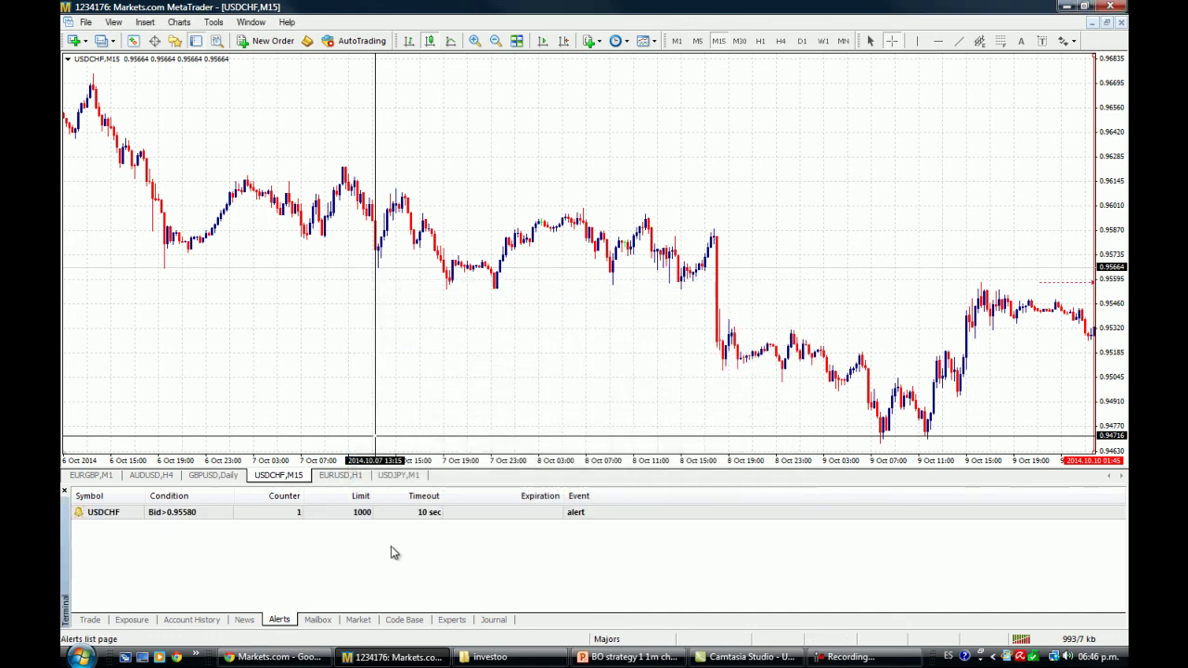
Advance the USDCHF chart past the vertical line and examine the pullbacks and highs around the alert level with the crosshair
{"action": "left_click", "coordinate": [891, 299]}
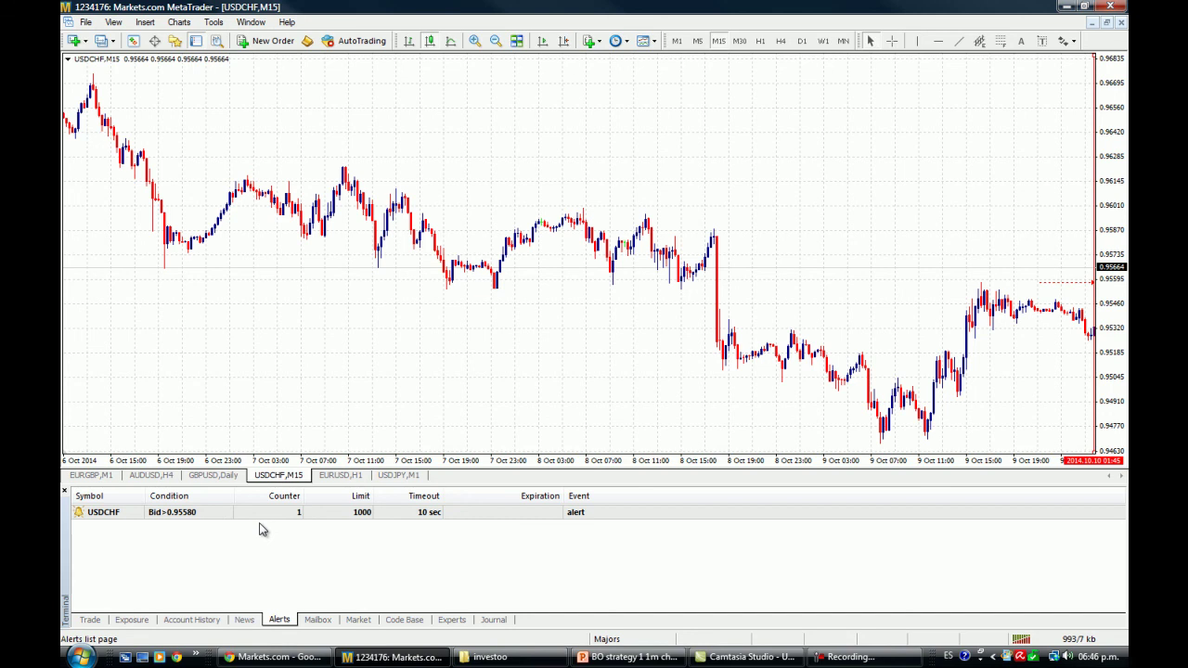
{"action": "scroll", "coordinate": [914, 287], "scroll_direction": "down", "scroll_amount": 4}
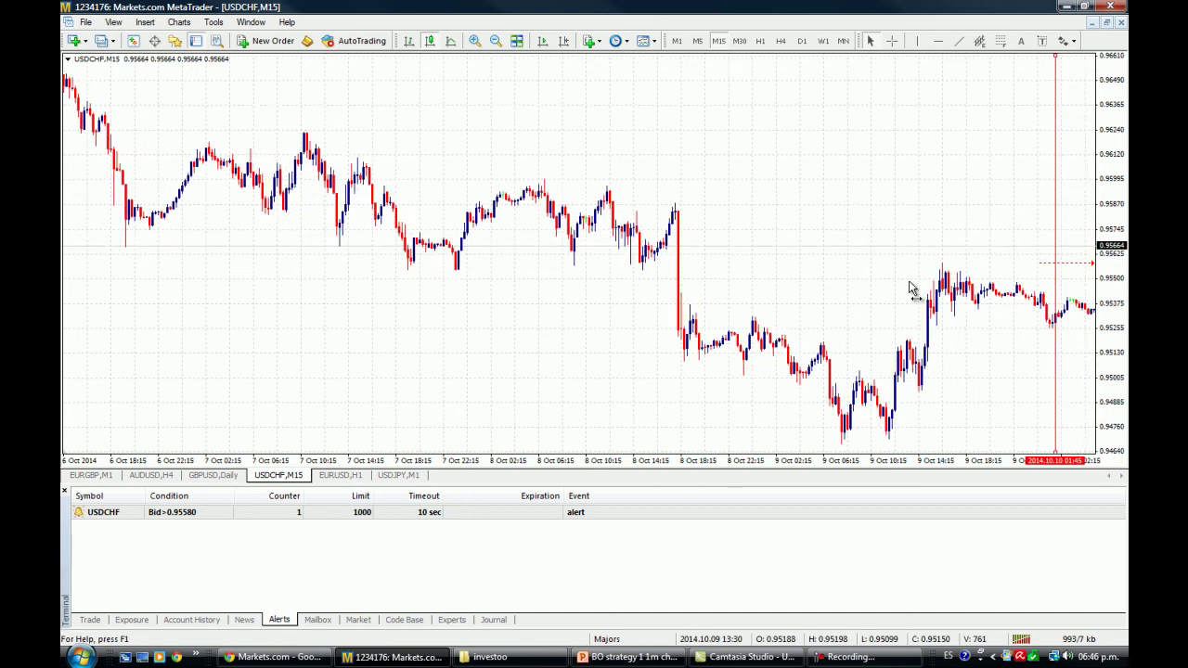
{"action": "scroll", "coordinate": [898, 294], "scroll_direction": "down", "scroll_amount": 2}
{"action": "scroll", "coordinate": [958, 298], "scroll_direction": "down", "scroll_amount": 2}
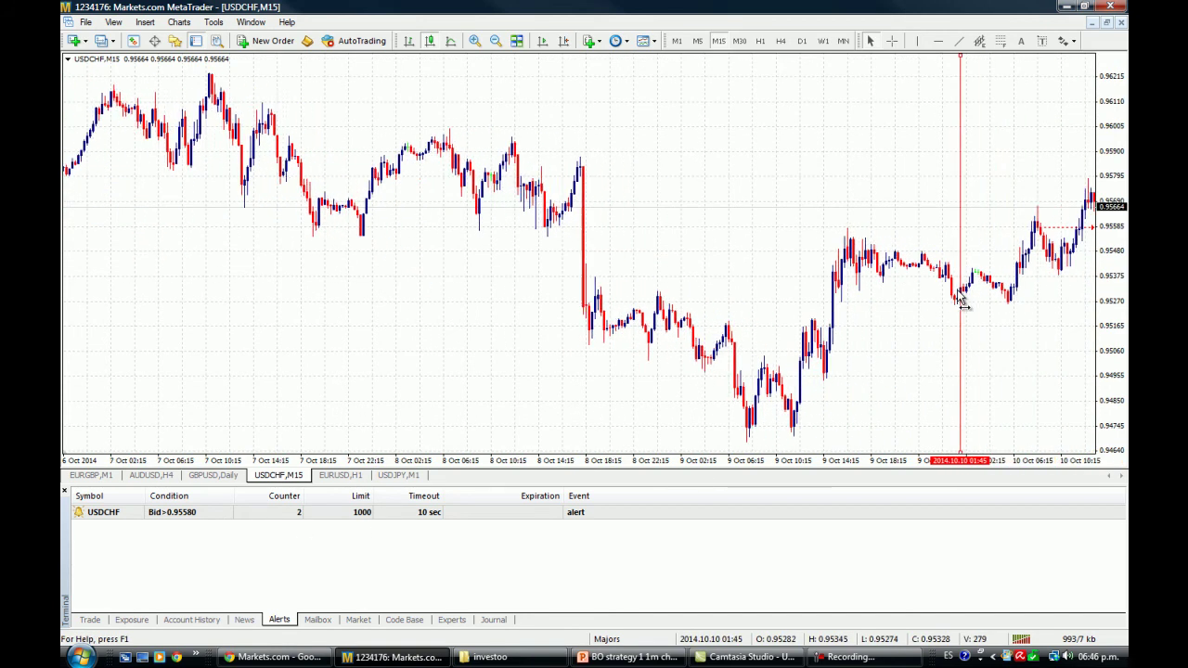
{"action": "mouse_move", "coordinate": [1032, 239]}
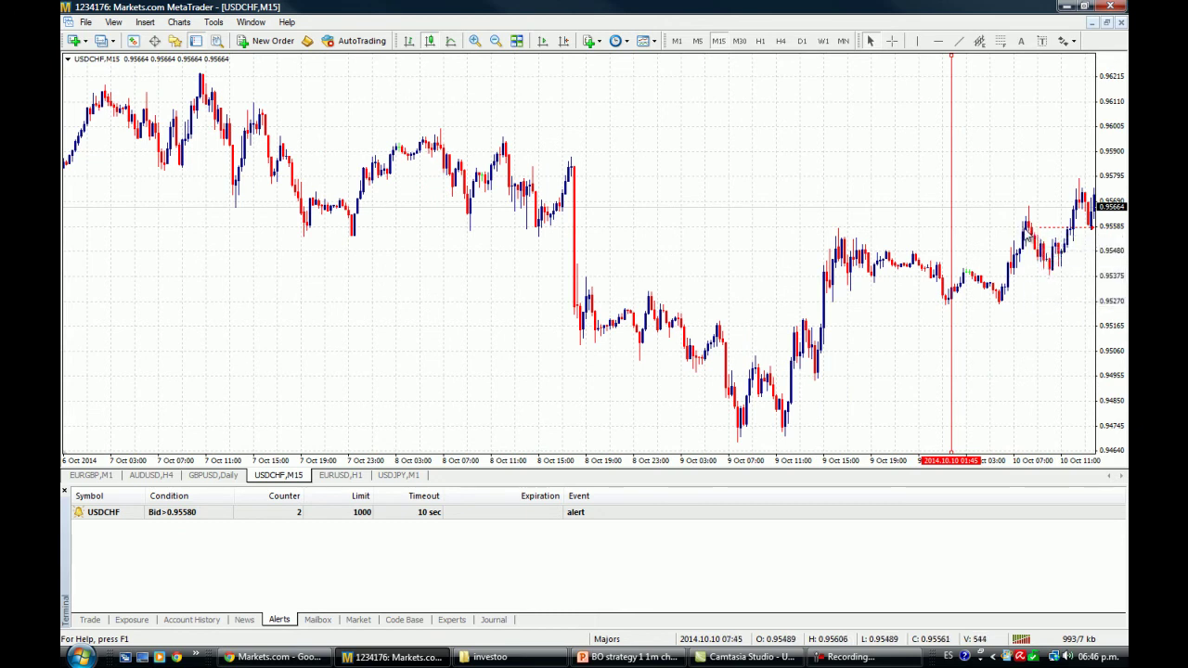
{"action": "middle_click", "coordinate": [1032, 260]}
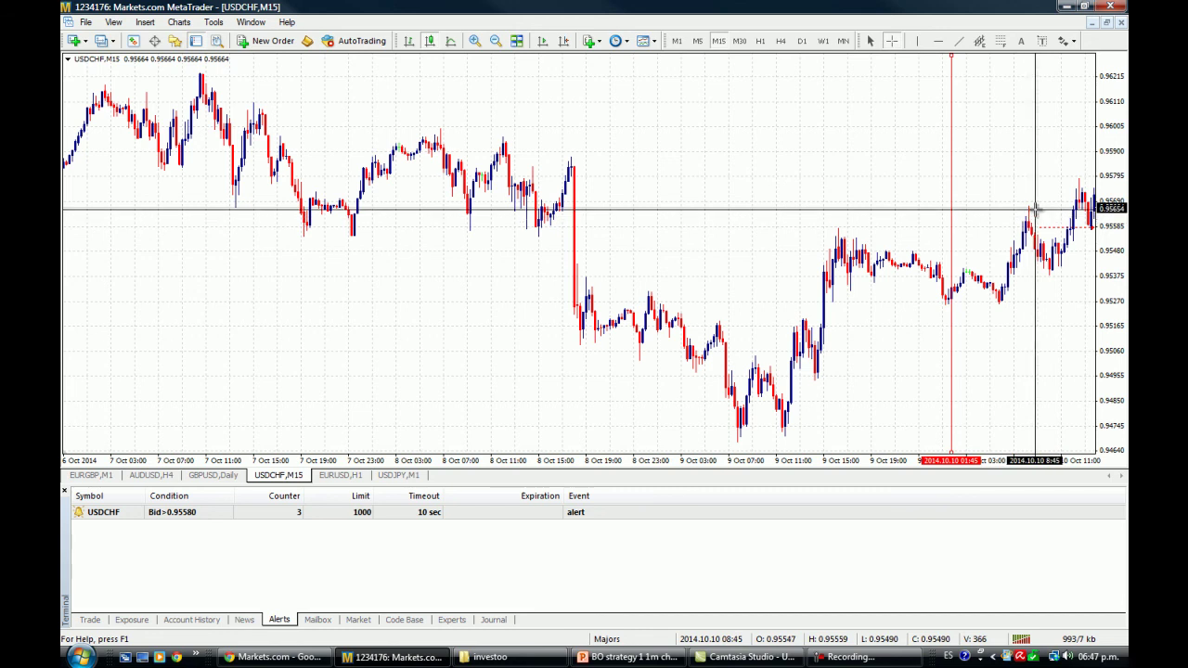
{"action": "left_click_drag", "start_coordinate": [1028, 225], "coordinate": [1045, 280]}
{"action": "scroll", "coordinate": [1039, 339], "scroll_direction": "down", "scroll_amount": 5}
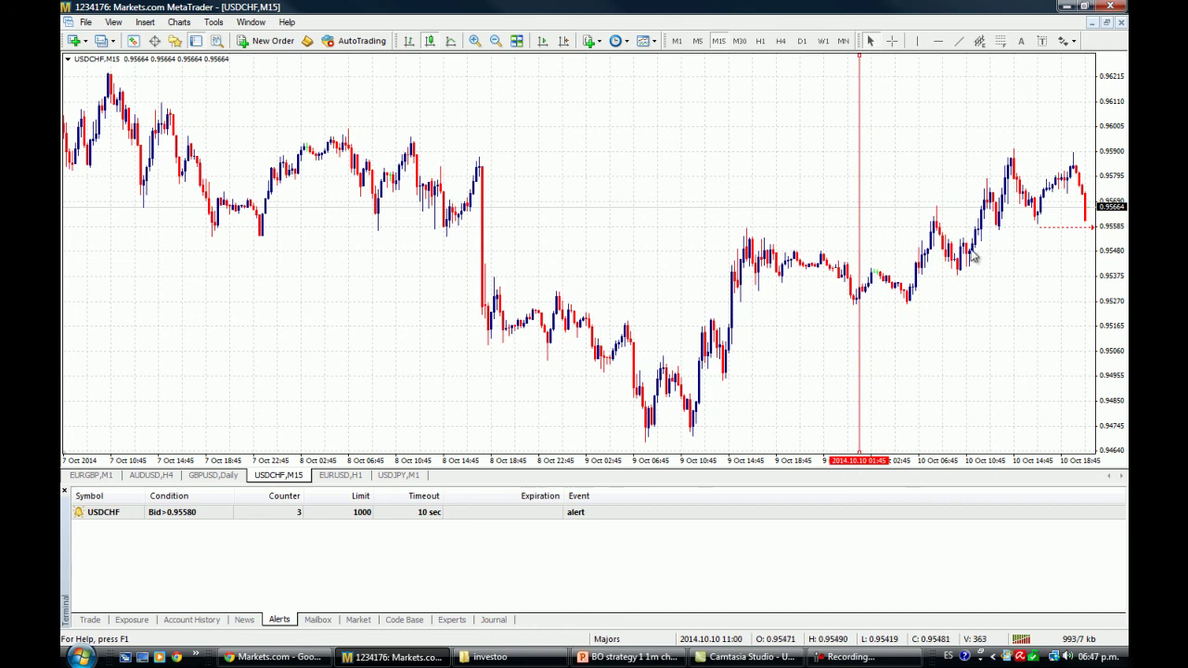
{"action": "mouse_move", "coordinate": [990, 196]}
{"action": "middle_click", "coordinate": [1000, 227]}
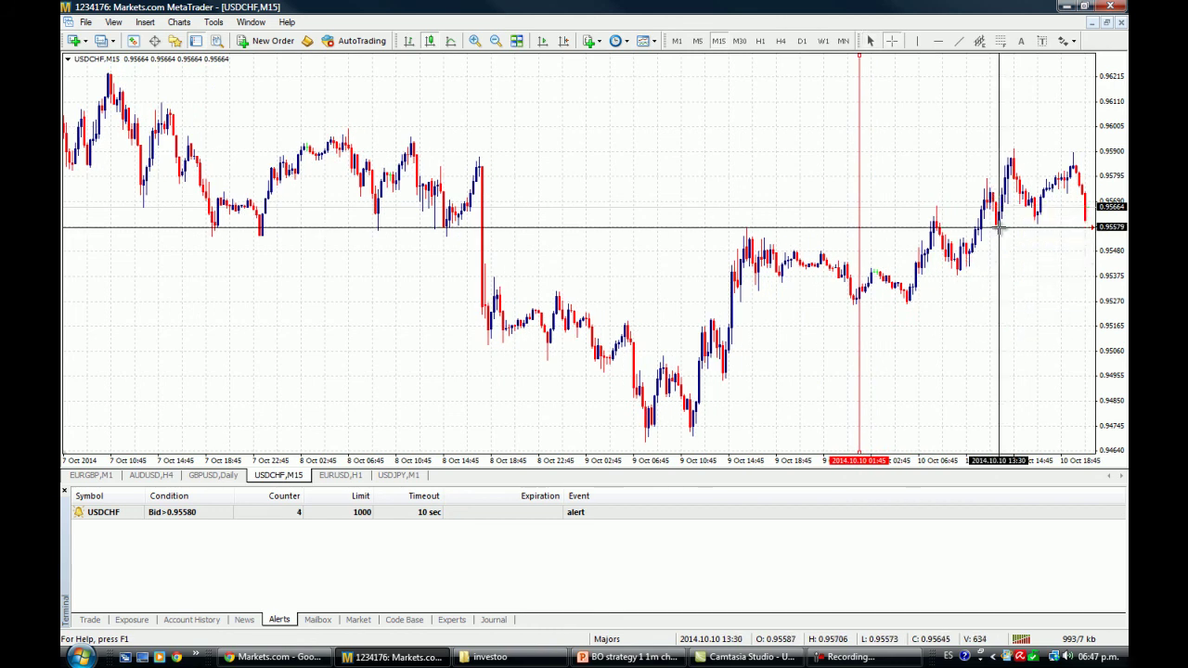
{"action": "left_click_drag", "start_coordinate": [999, 227], "coordinate": [1011, 160]}
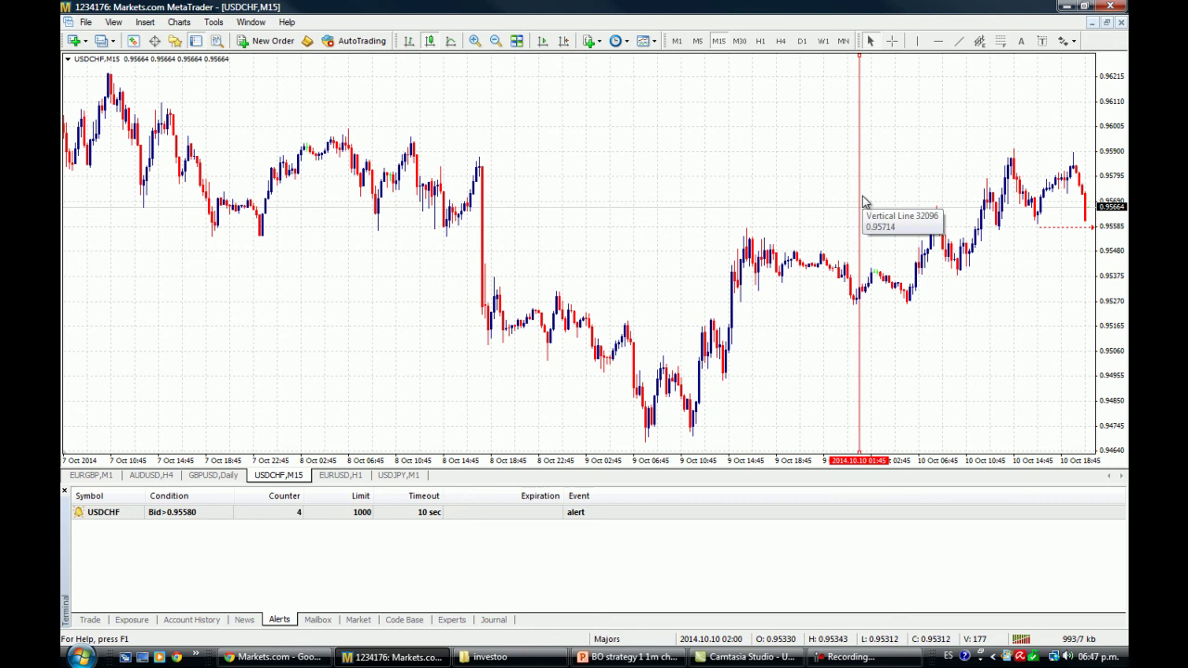
Delete the USDCHF alert from the Terminal's alerts list
{"action": "scroll", "coordinate": [835, 362], "scroll_direction": "up", "scroll_amount": 3}
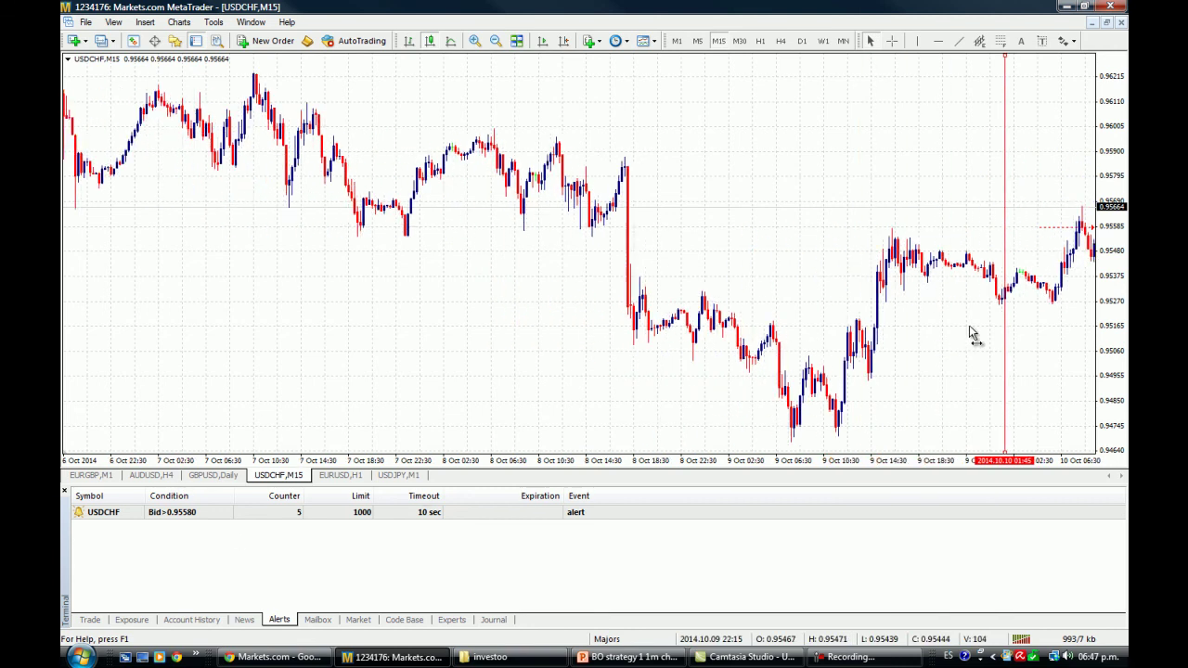
{"action": "right_click", "coordinate": [189, 517]}
{"action": "left_click", "coordinate": [250, 559]}
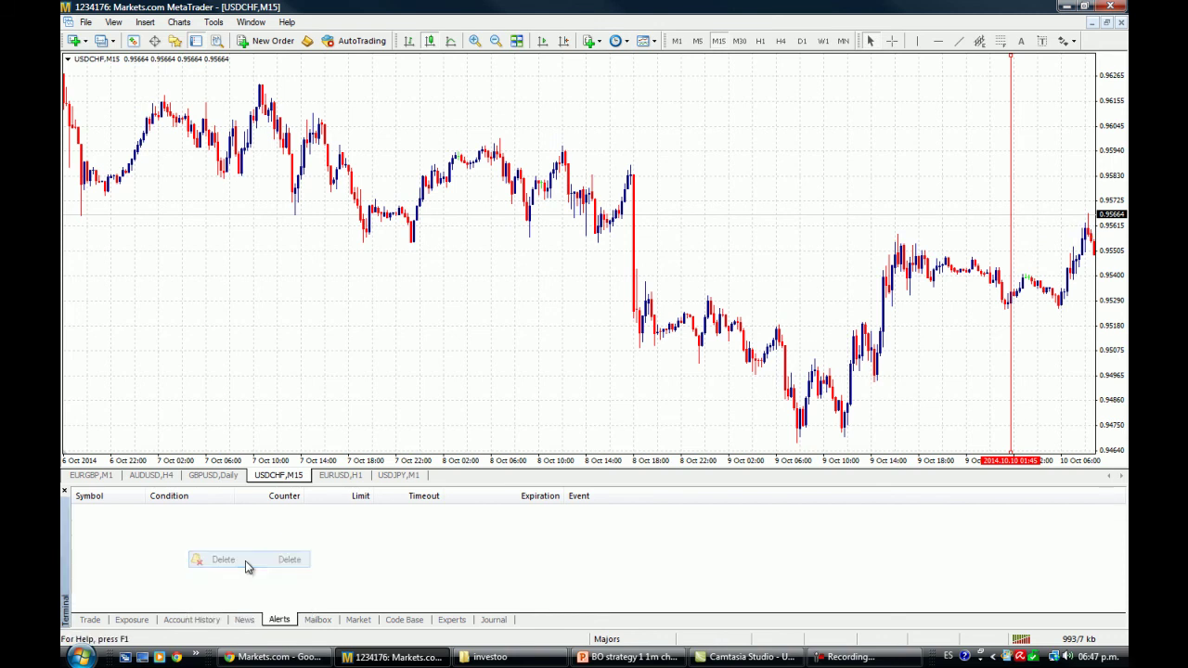
Bring the USDCHF chart forward to the latest candles and examine the lows of the recent pullbacks with the crosshair
{"action": "middle_click", "coordinate": [741, 376]}
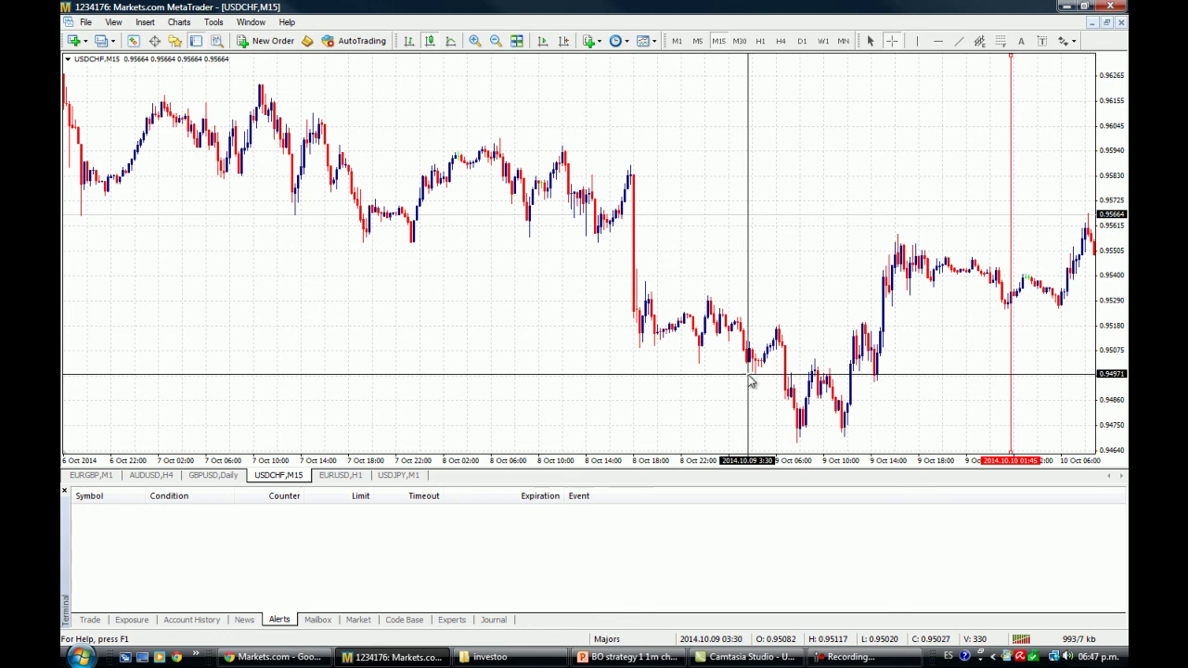
{"action": "middle_click", "coordinate": [750, 380]}
{"action": "left_click_drag", "start_coordinate": [789, 383], "coordinate": [626, 395]}
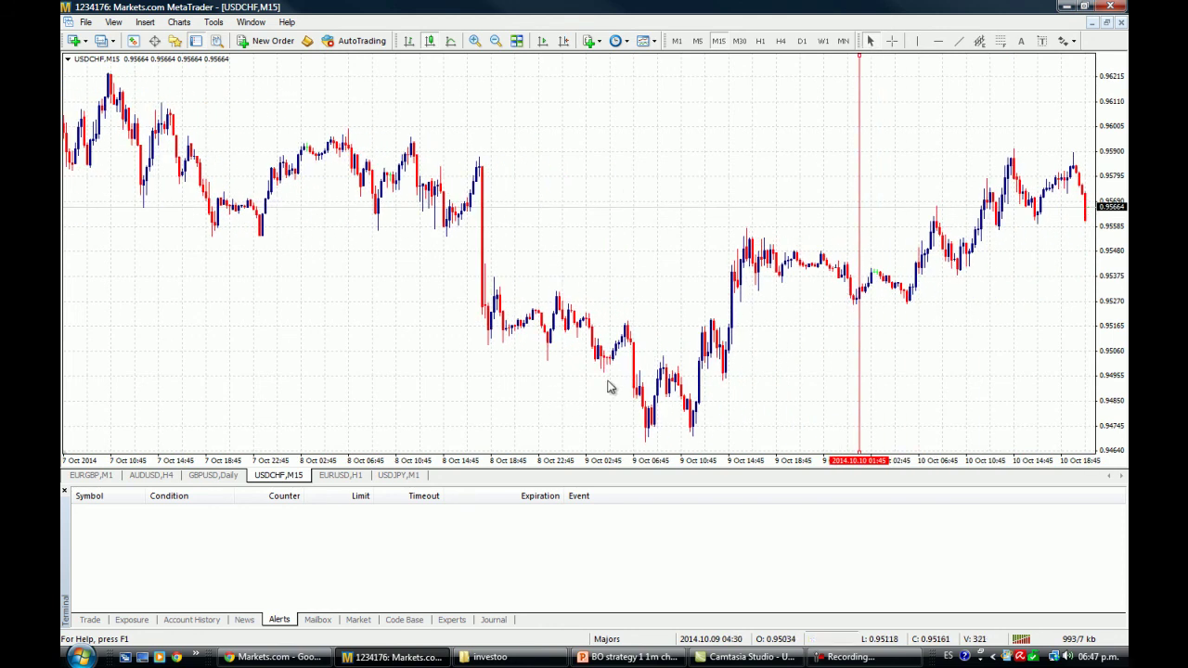
{"action": "middle_click", "coordinate": [949, 336]}
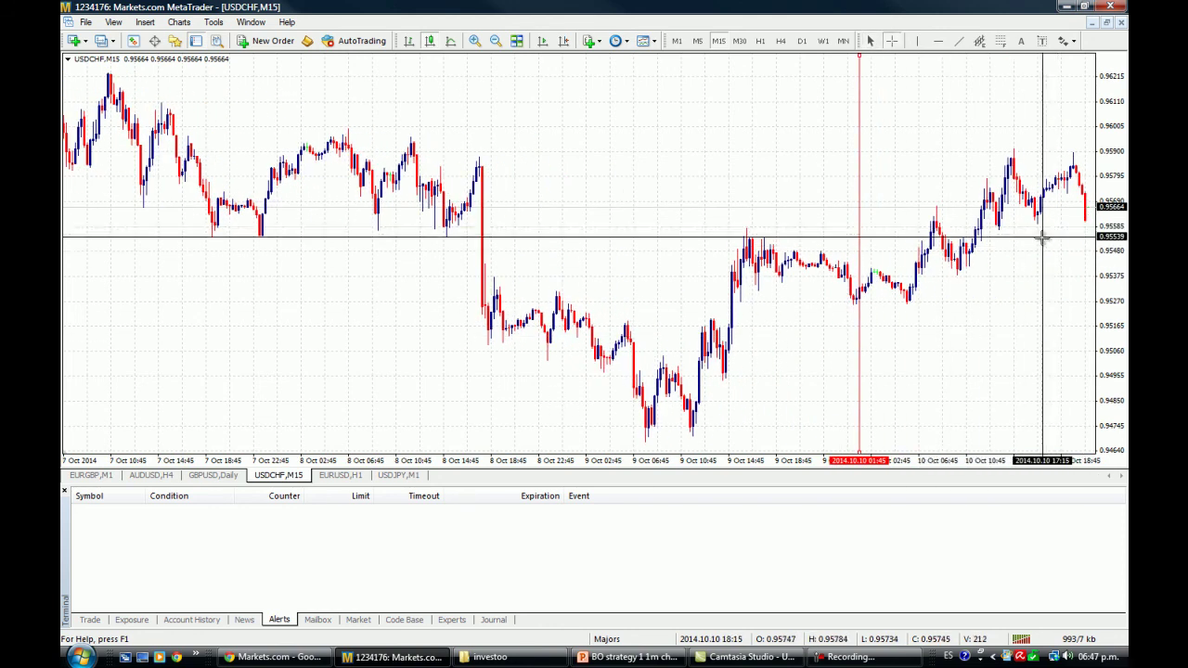
{"action": "middle_click", "coordinate": [993, 407]}
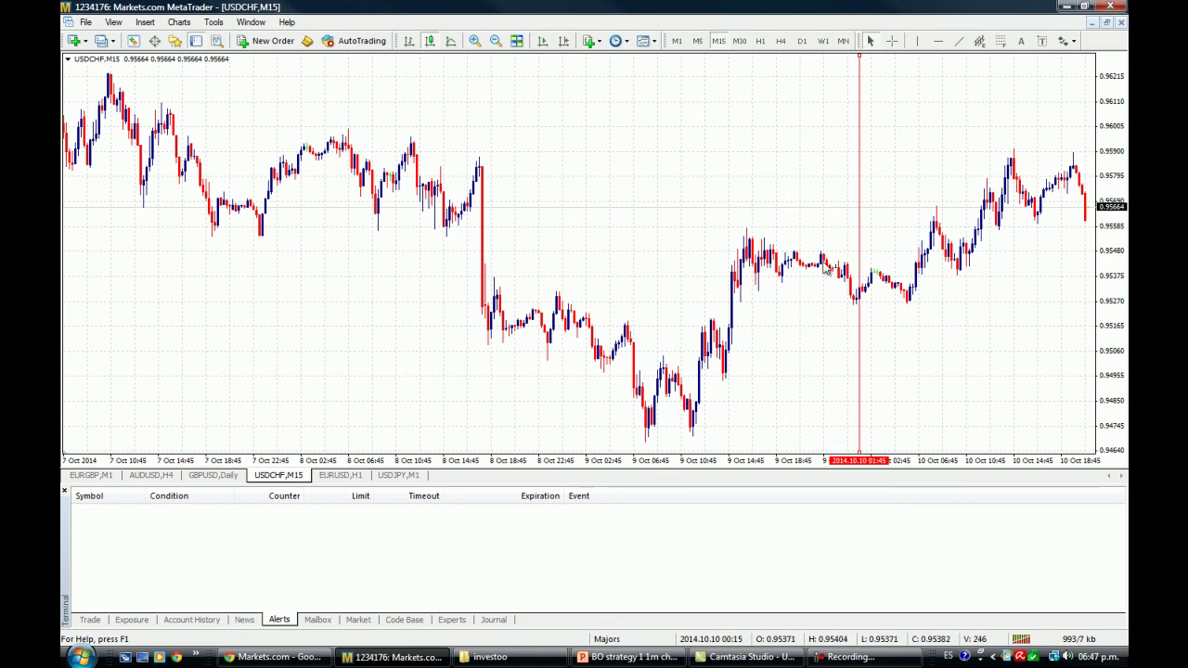
{"action": "middle_click", "coordinate": [1055, 230]}
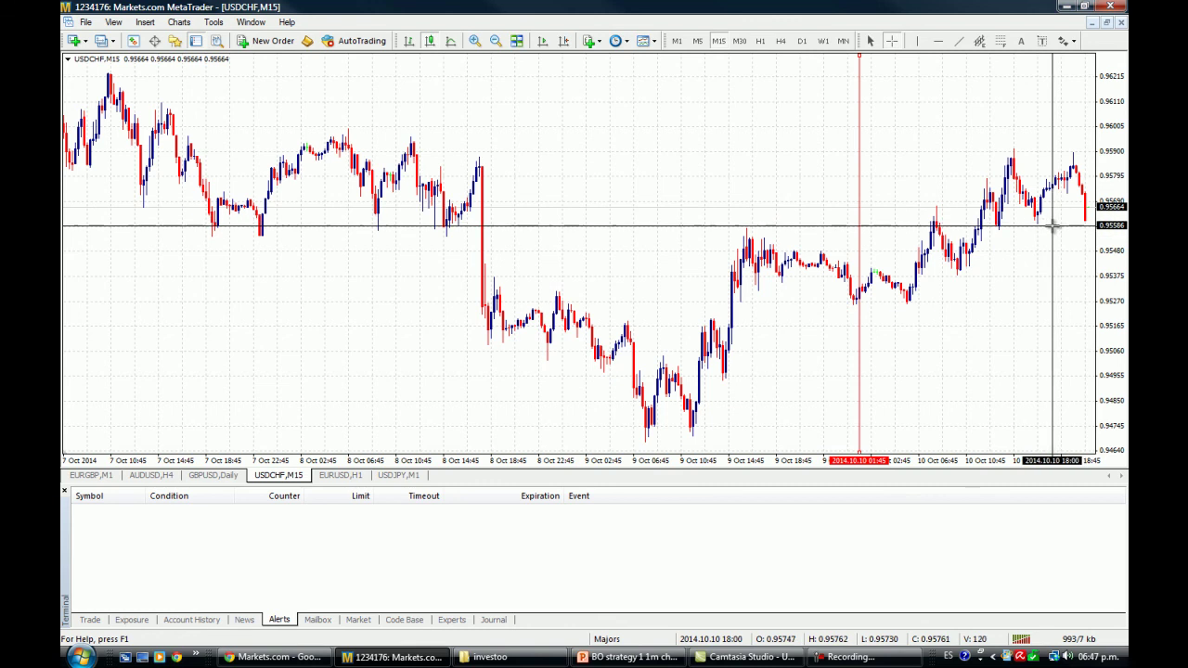